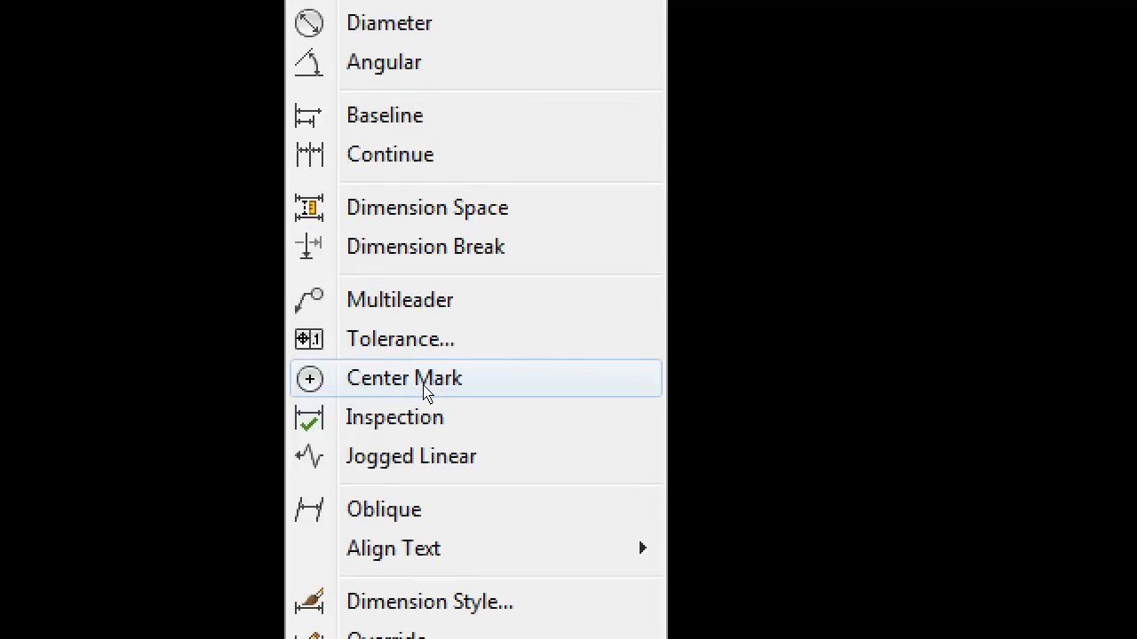
- Draw a circle in the empty drawing by picking its center and a point on its circumference
{"action": "key", "text": "Escape"}
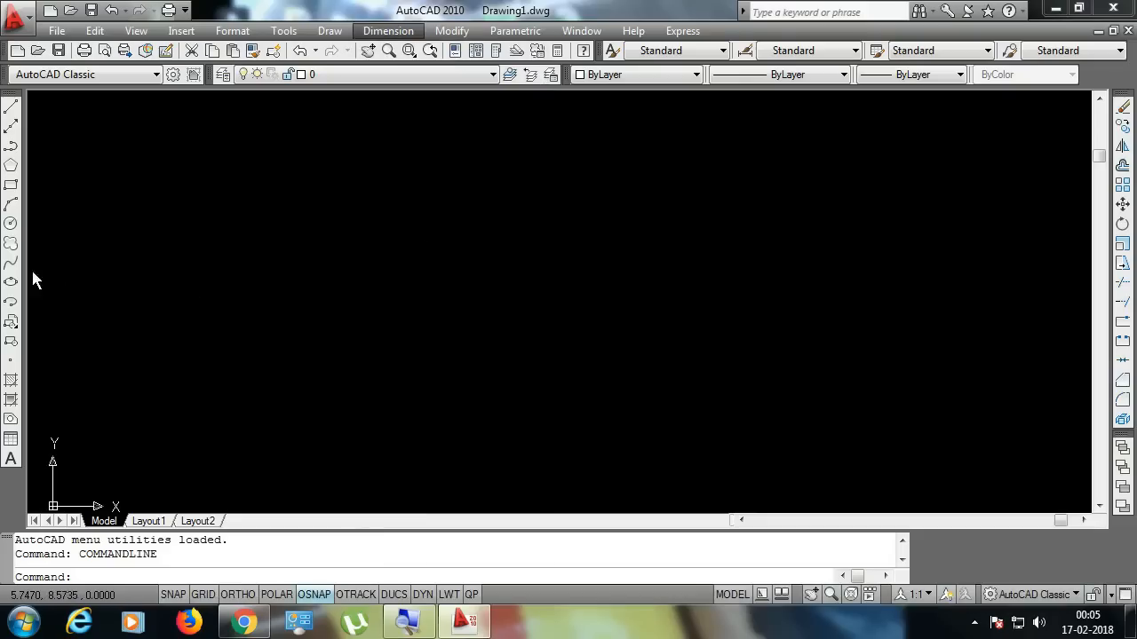
{"action": "left_click", "coordinate": [11, 224]}
{"action": "left_click", "coordinate": [451, 281]}
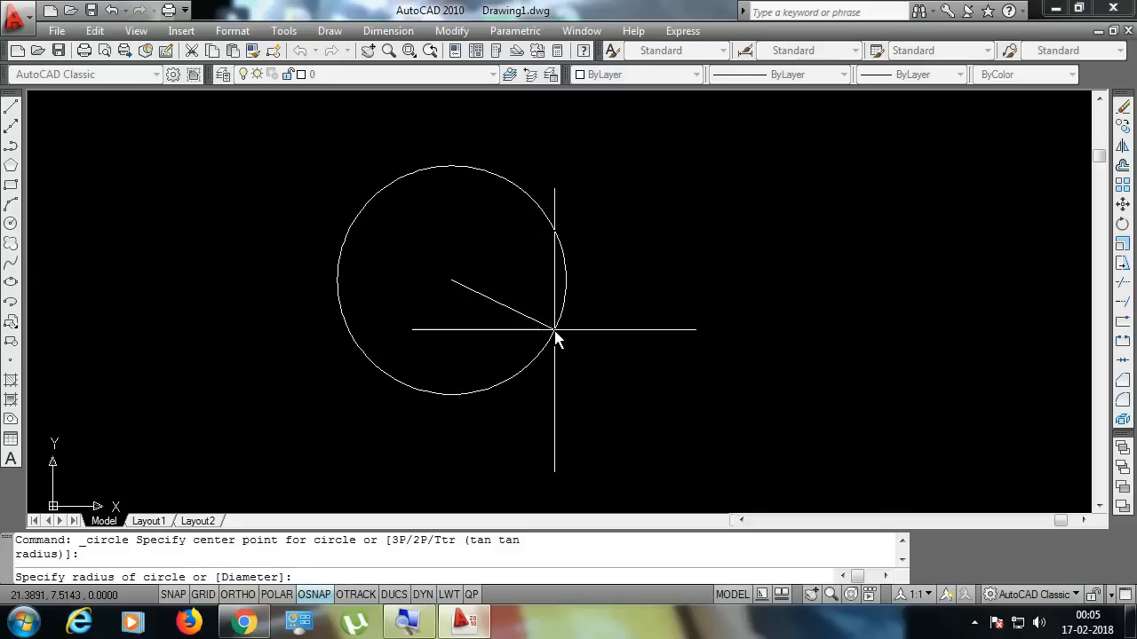
{"action": "left_click", "coordinate": [560, 333]}
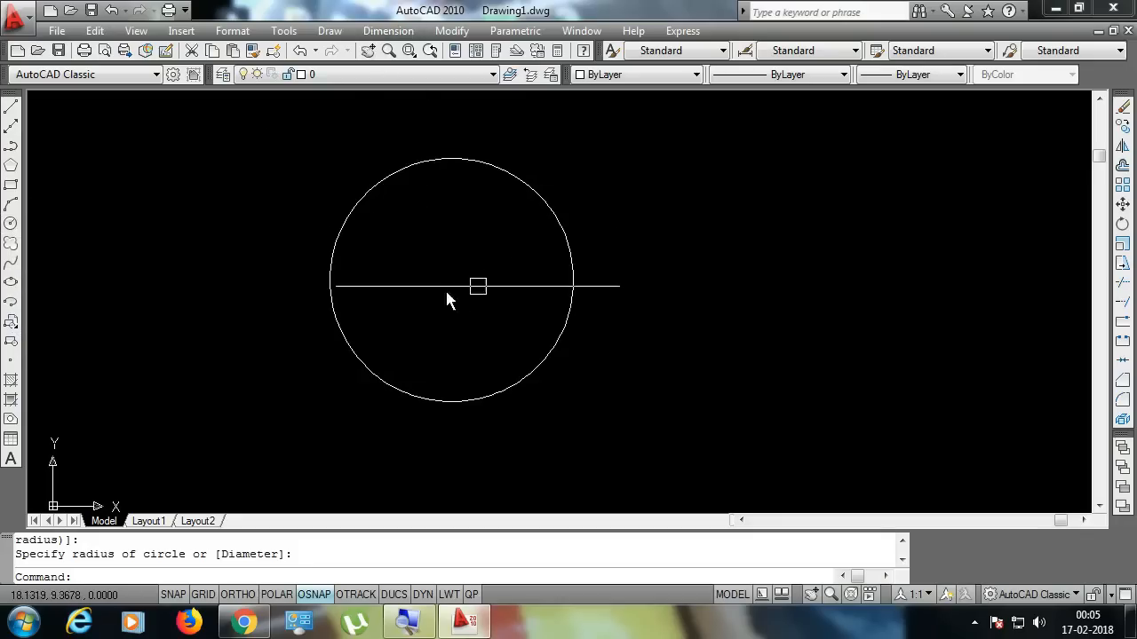
- Add a center mark to the circle with the Center Mark dimension command
{"action": "left_click", "coordinate": [10, 145]}
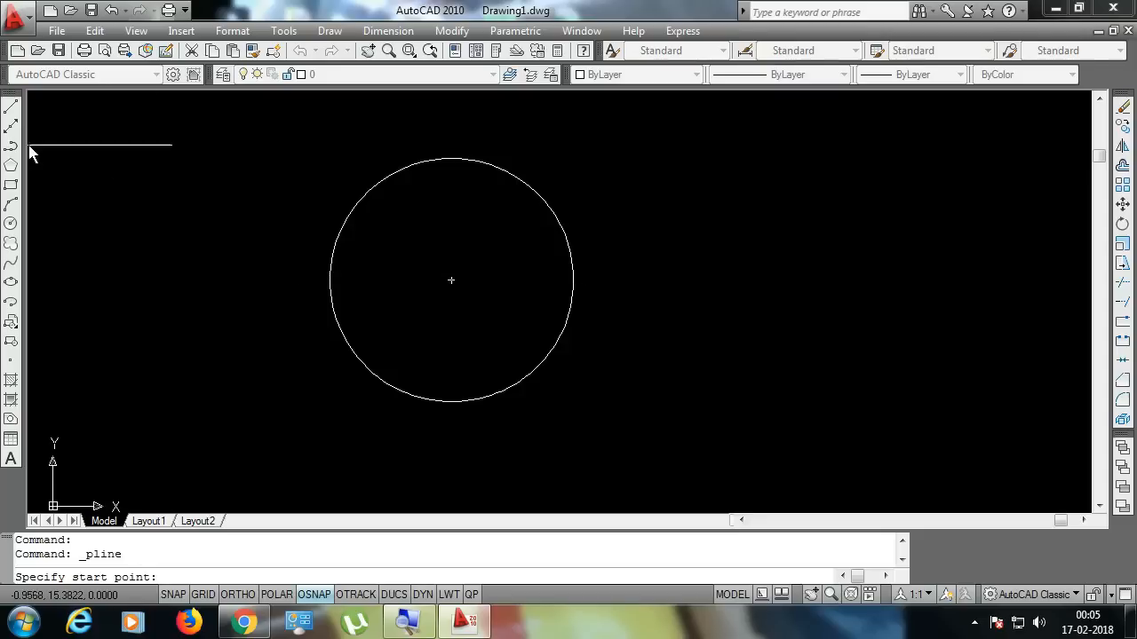
{"action": "key", "text": "Escape"}
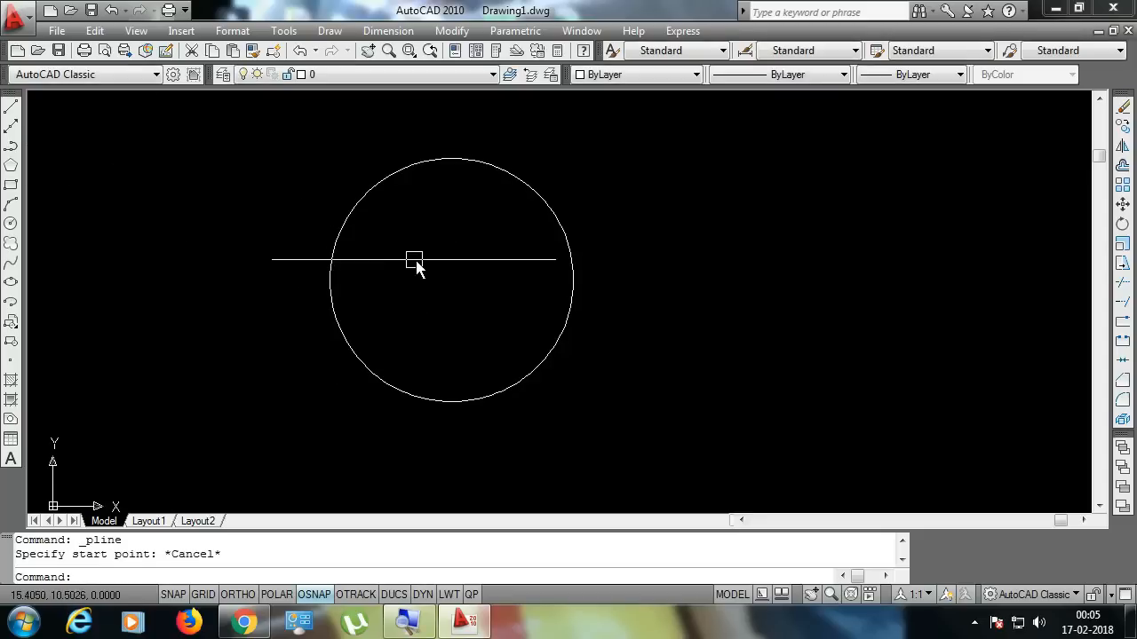
{"action": "left_click", "coordinate": [388, 30]}
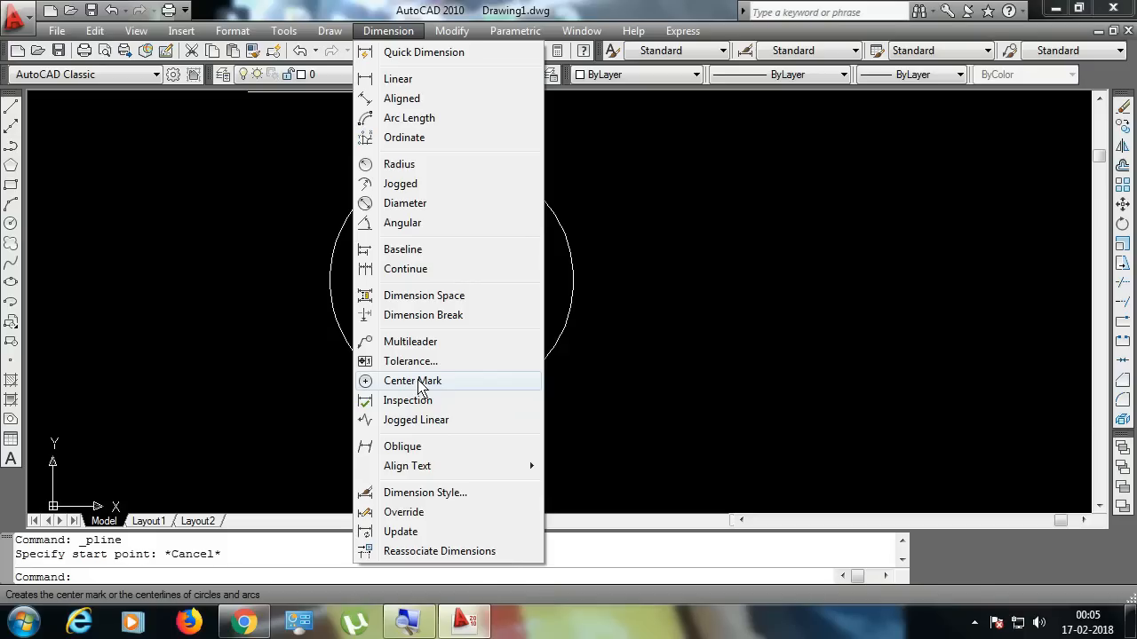
{"action": "left_click", "coordinate": [417, 382]}
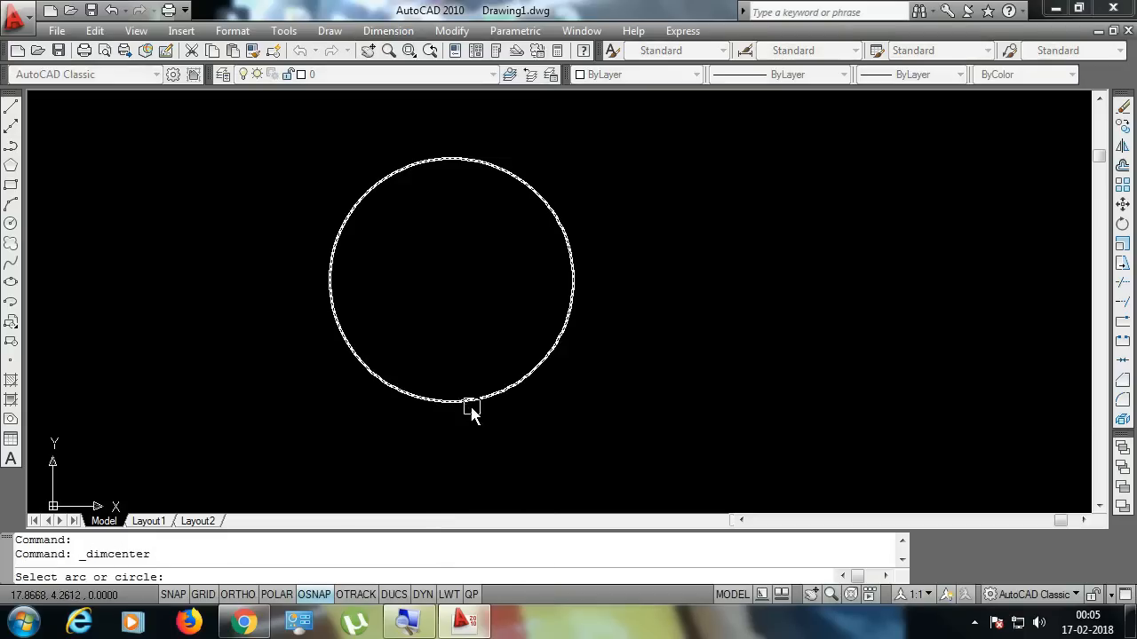
{"action": "left_click", "coordinate": [463, 402]}
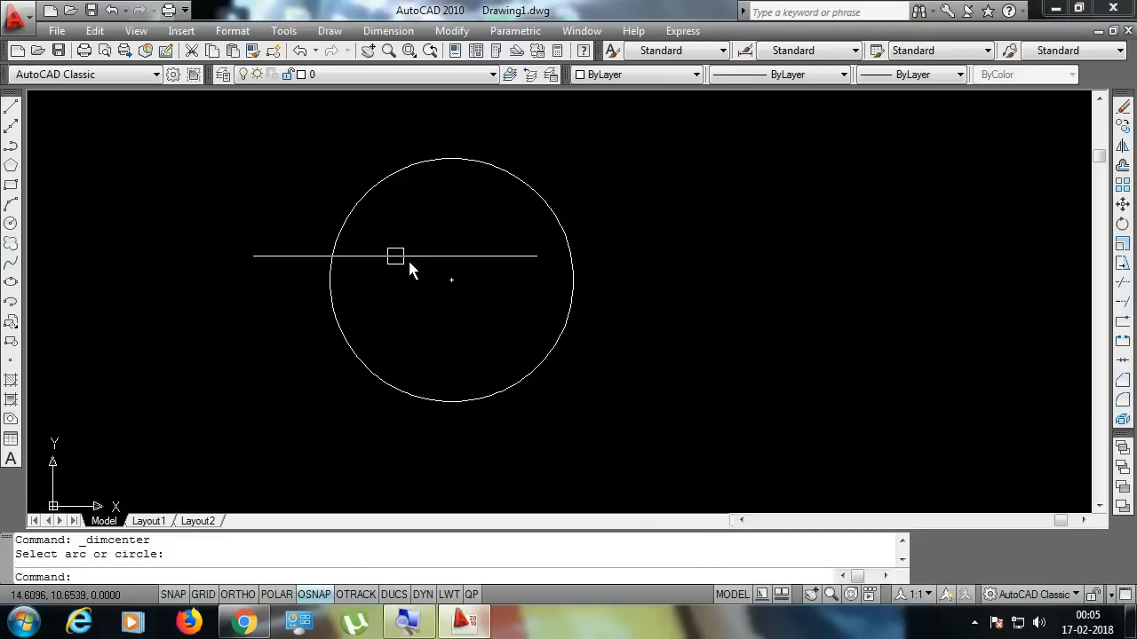
- Erase the small center mark from the middle of the circle
{"action": "left_click", "coordinate": [408, 265]}
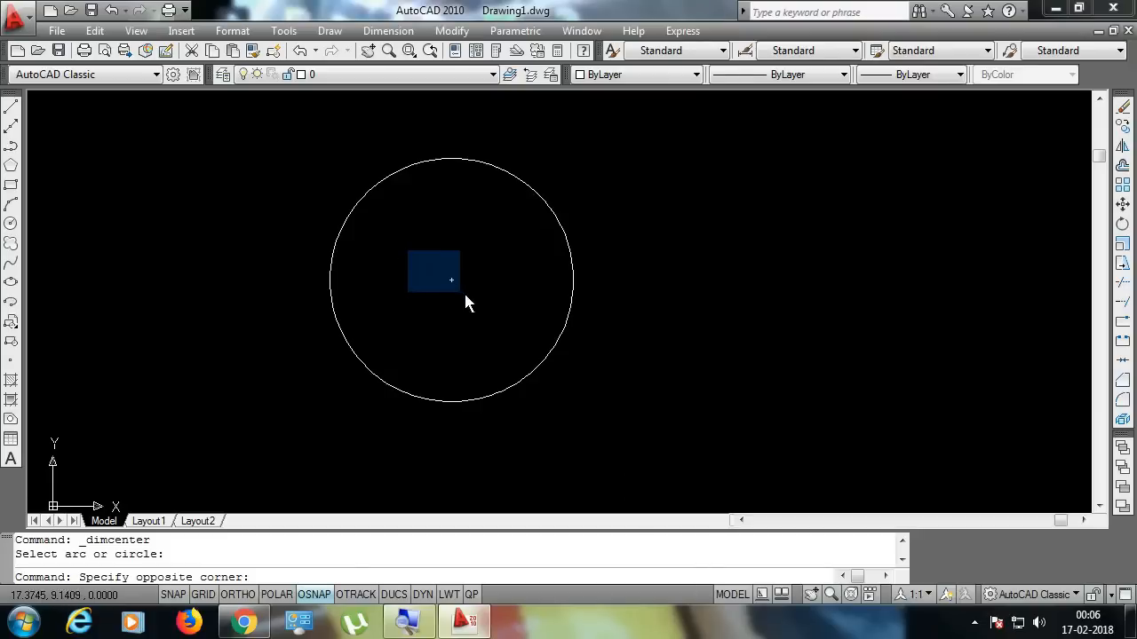
{"action": "left_click", "coordinate": [464, 295]}
{"action": "key", "text": "Delete"}
- Modify the Standard dimension style so that its center marks use the Mark type with a size of 1
{"action": "type", "text": "D"}
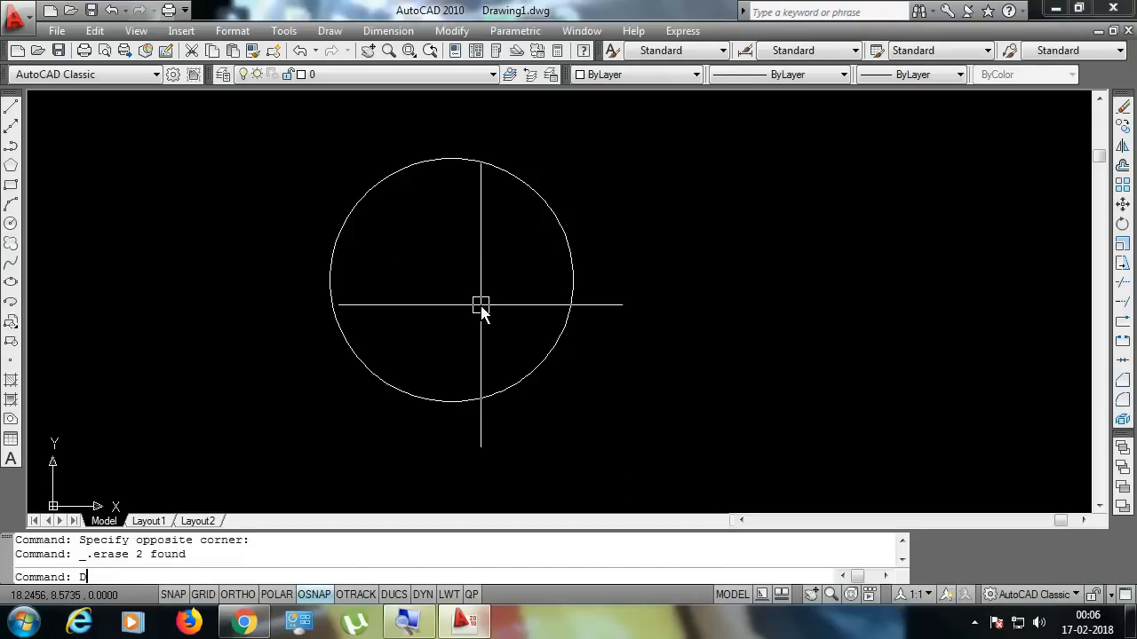
{"action": "key", "text": "Return"}
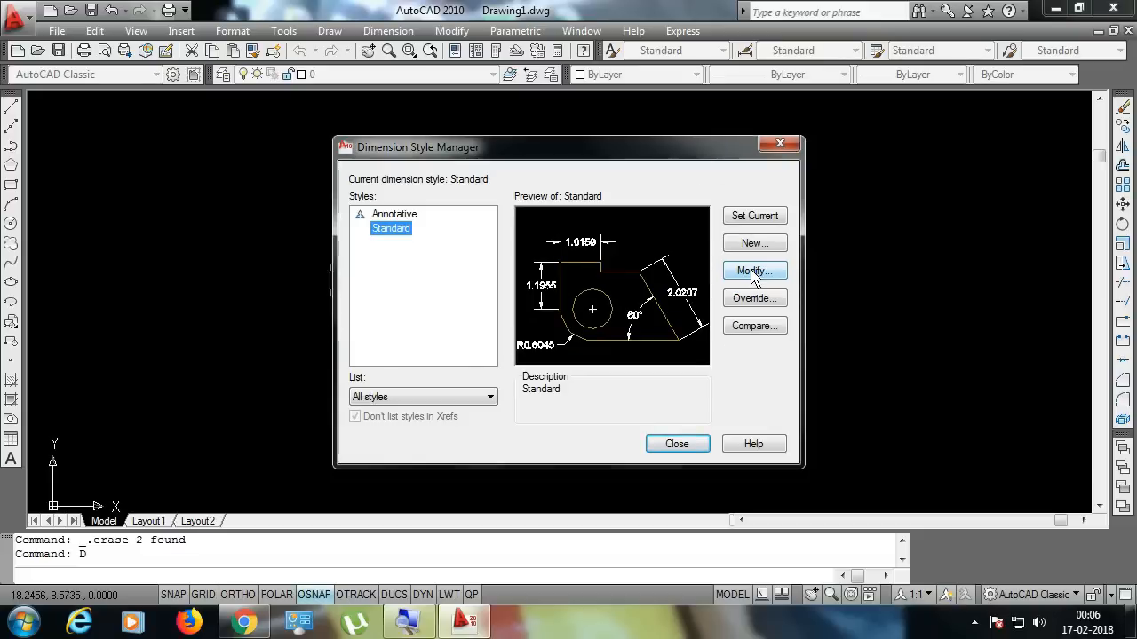
{"action": "left_click", "coordinate": [751, 274]}
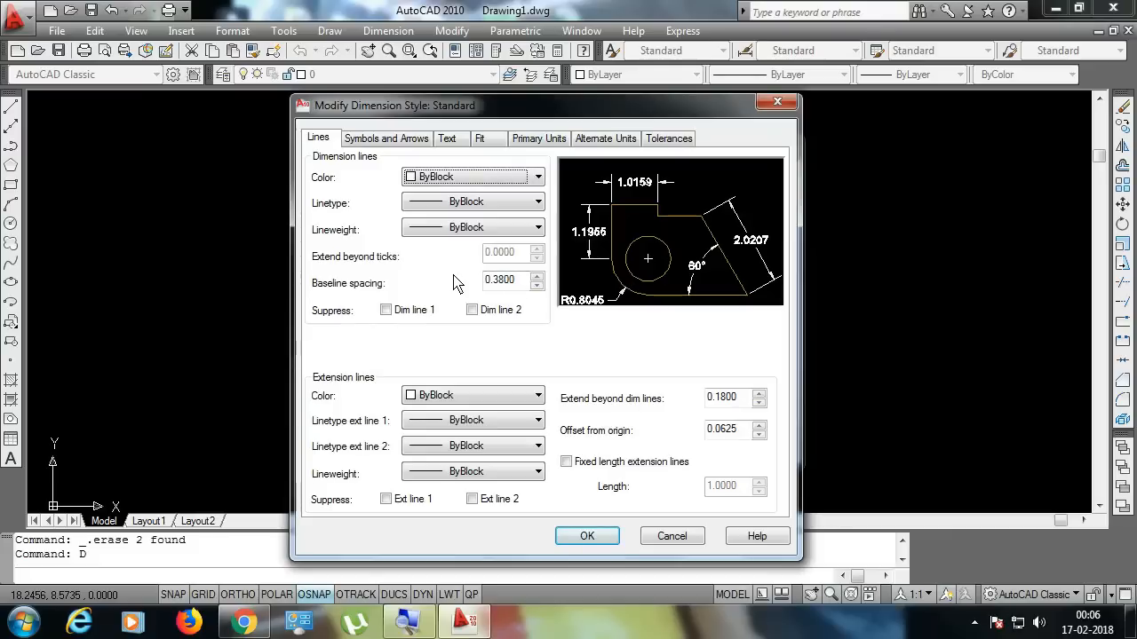
{"action": "left_click", "coordinate": [387, 139]}
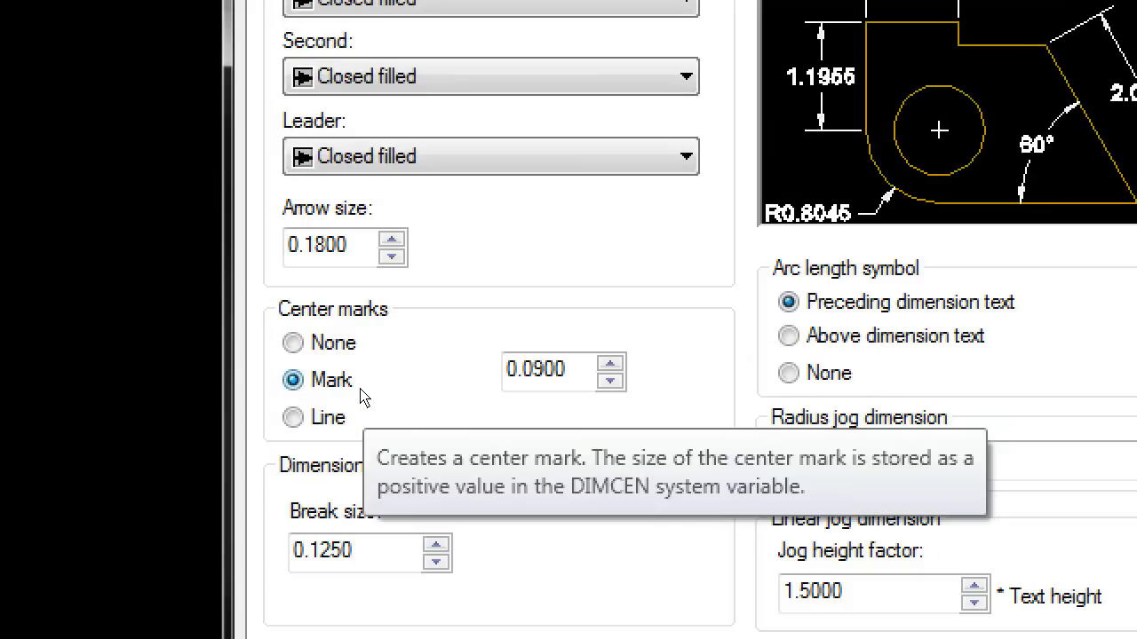
{"action": "key", "text": "Tab"}
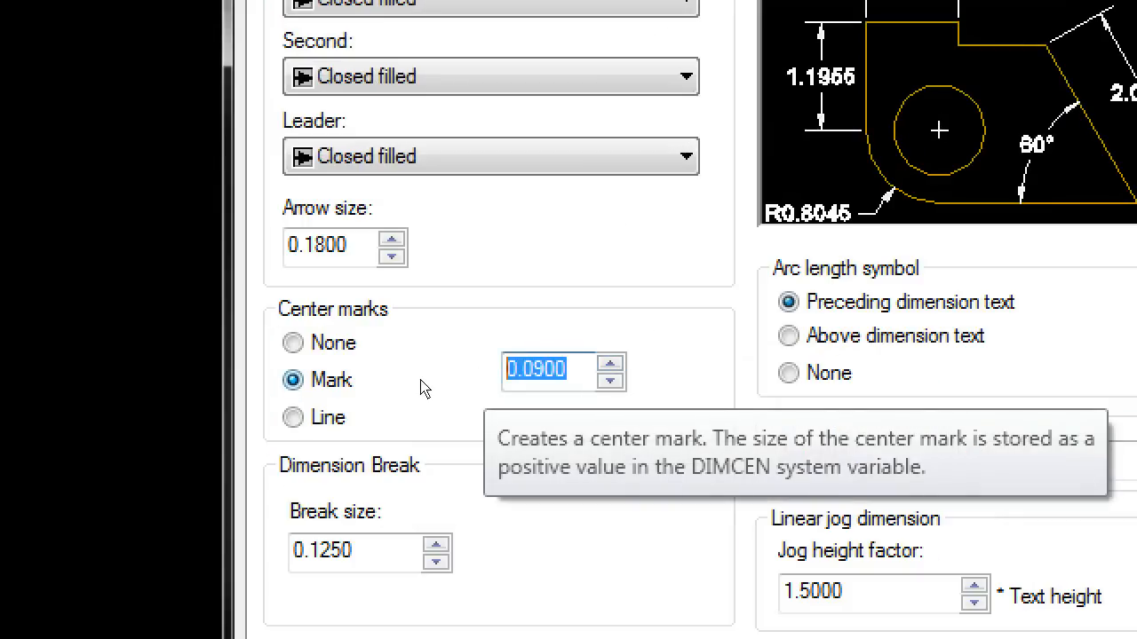
{"action": "type", "text": "1"}
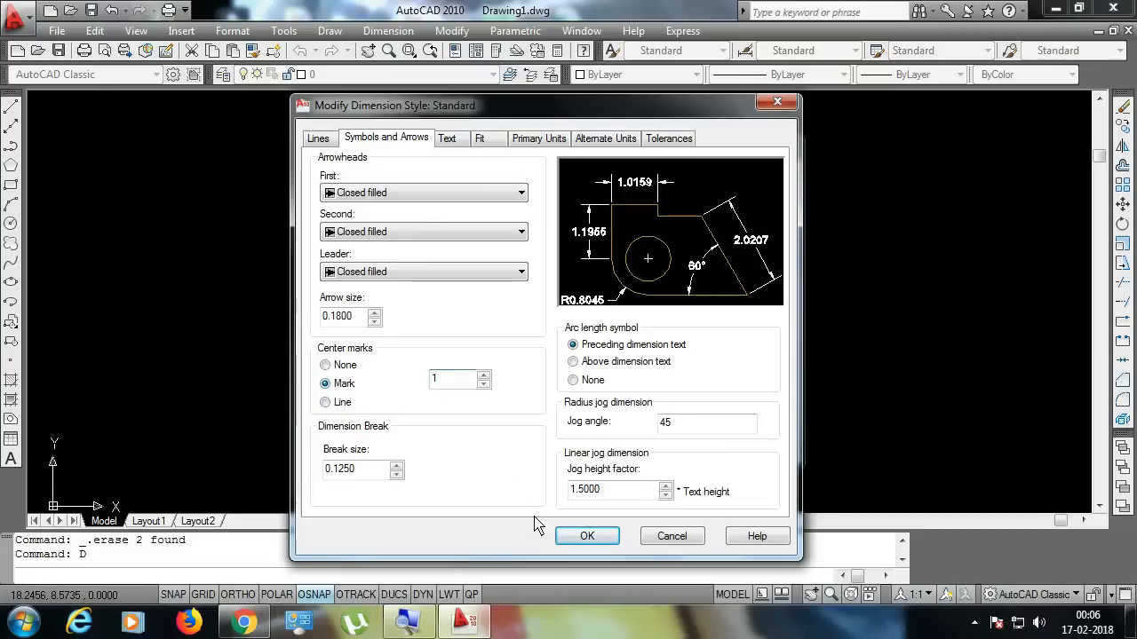
{"action": "left_click", "coordinate": [574, 542]}
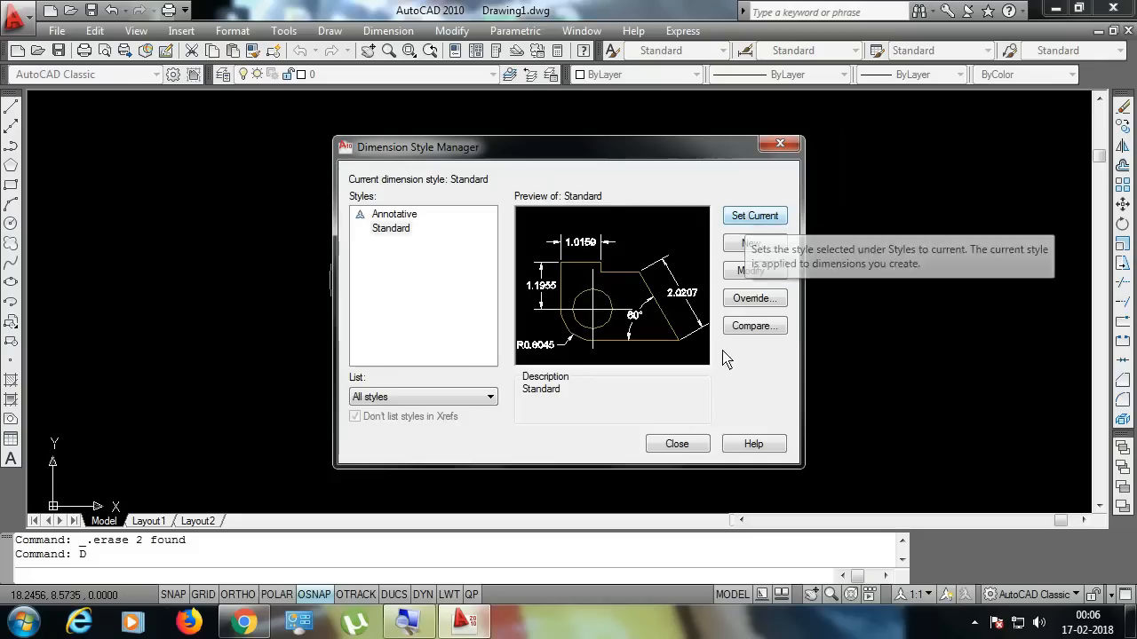
{"action": "left_click", "coordinate": [678, 445]}
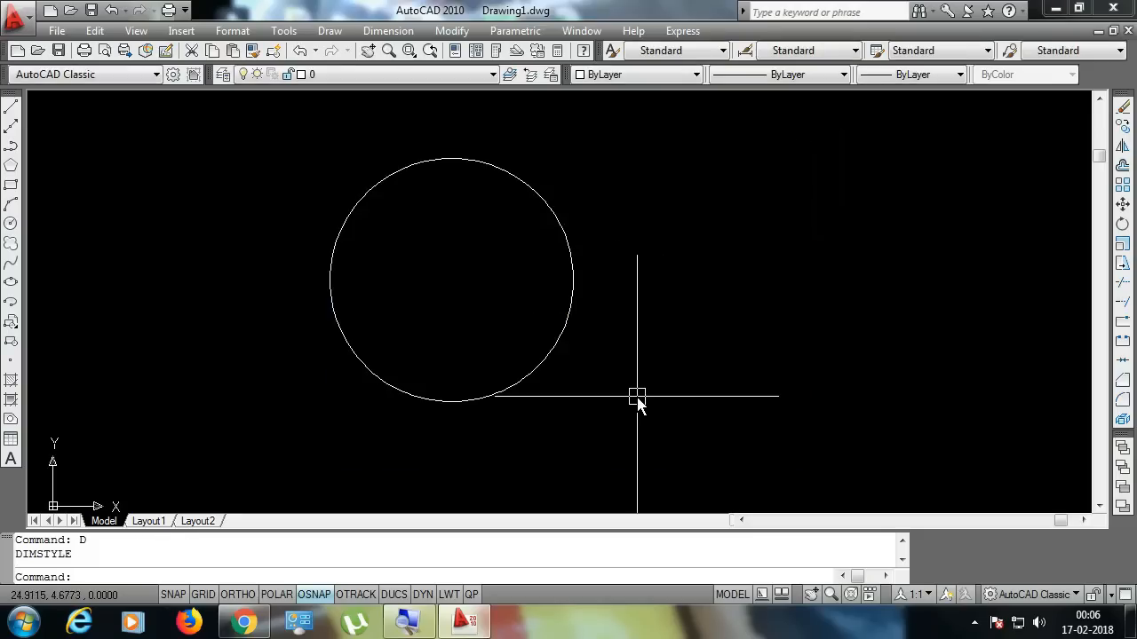
- Place a new center mark on the circle using the modified Standard dimension style
{"action": "left_click", "coordinate": [388, 31]}
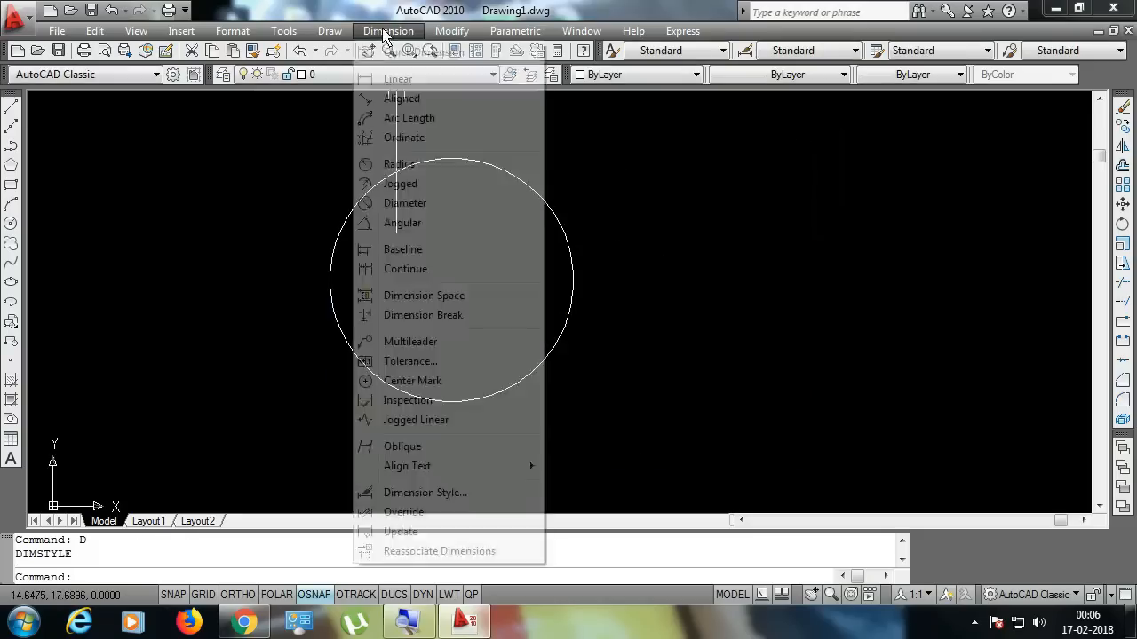
{"action": "left_click", "coordinate": [425, 382]}
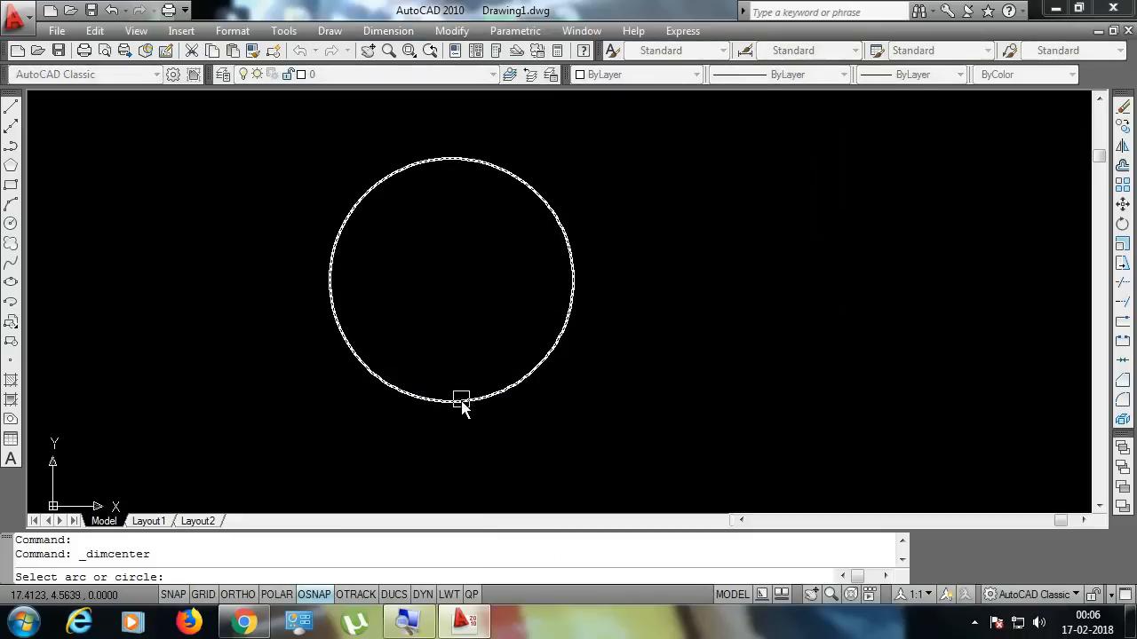
{"action": "left_click", "coordinate": [461, 400]}
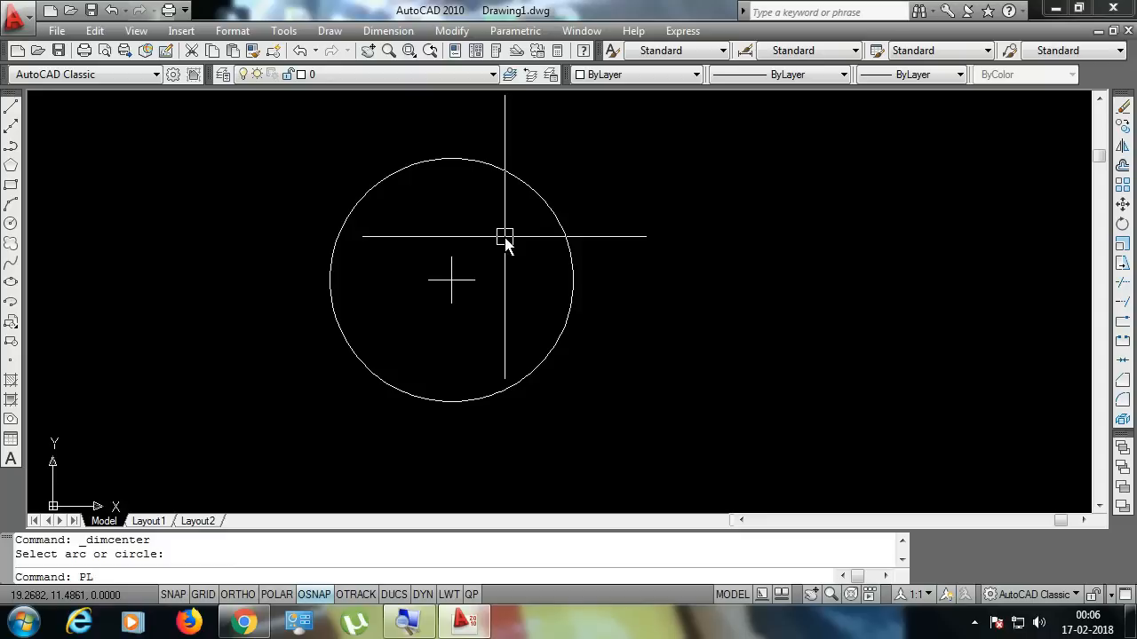
{"action": "key", "text": "Return"}
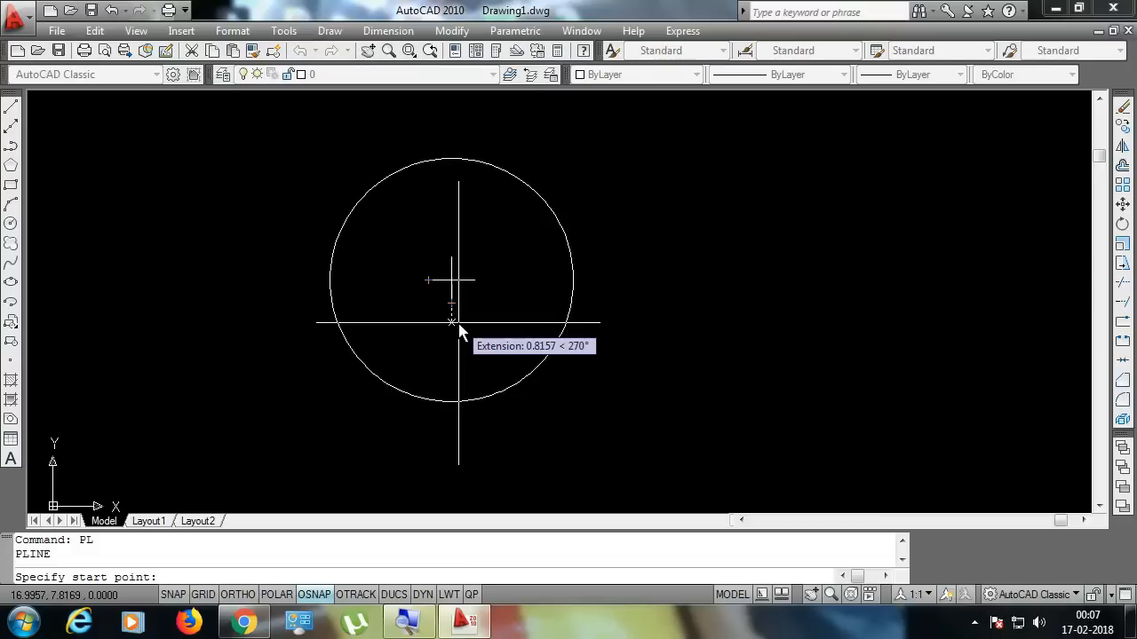
{"action": "key", "text": "Escape"}
- Erase the enlarged center mark inside the circle, keeping the circle itself
{"action": "left_click", "coordinate": [411, 236]}
{"action": "left_click", "coordinate": [490, 325]}
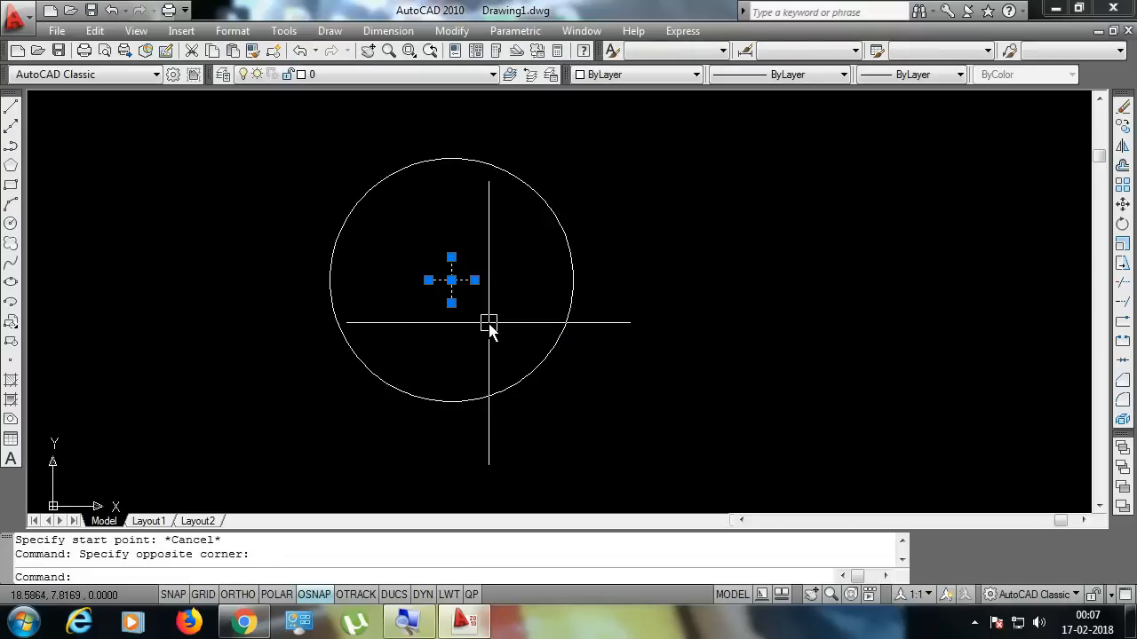
{"action": "key", "text": "Delete"}
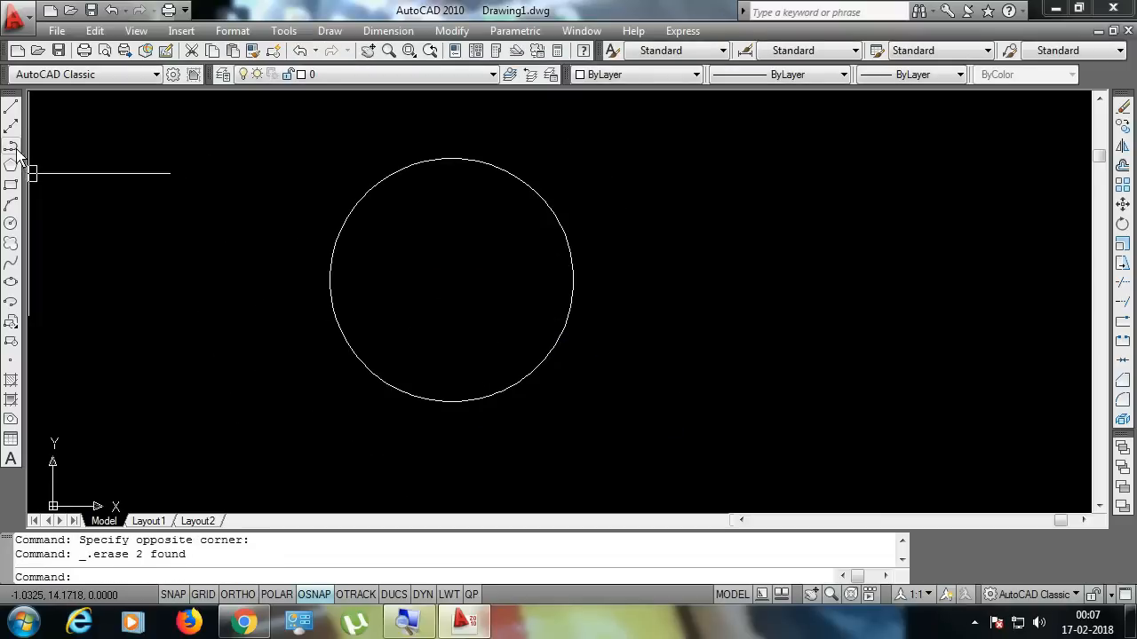
{"action": "left_click", "coordinate": [11, 145]}
{"action": "left_click", "coordinate": [450, 281]}
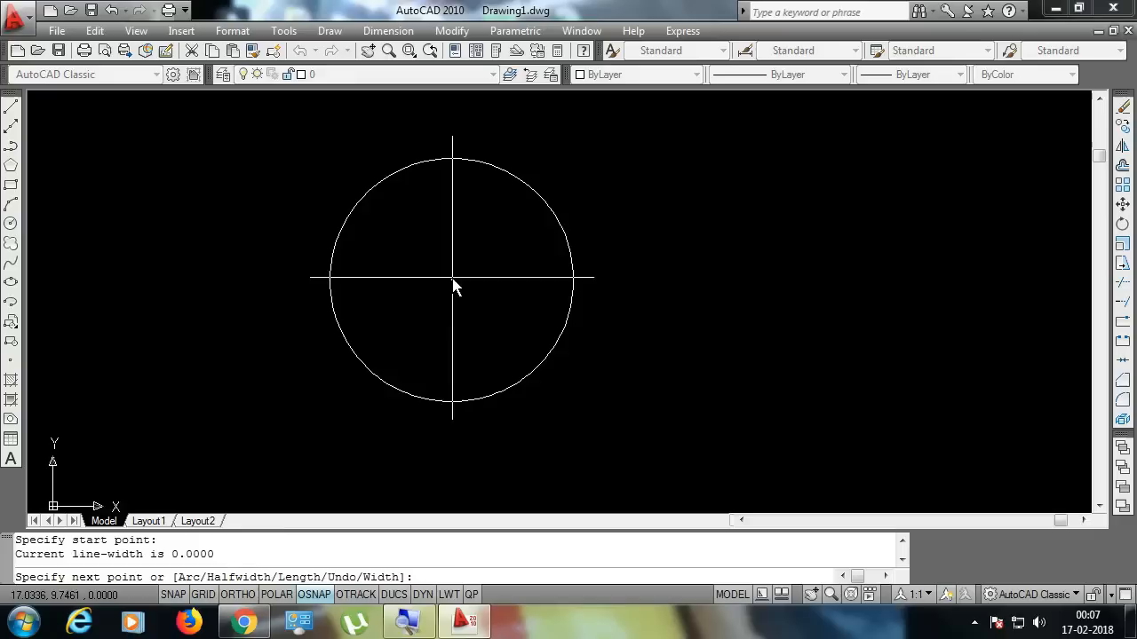
{"action": "key", "text": "Escape"}
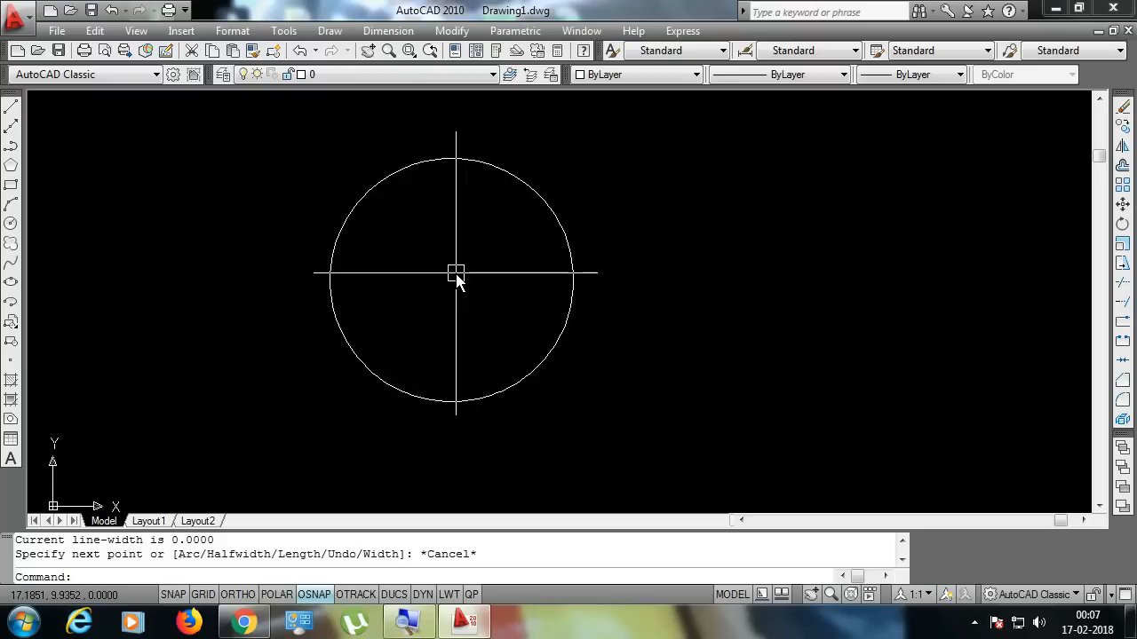
{"action": "left_click", "coordinate": [388, 31]}
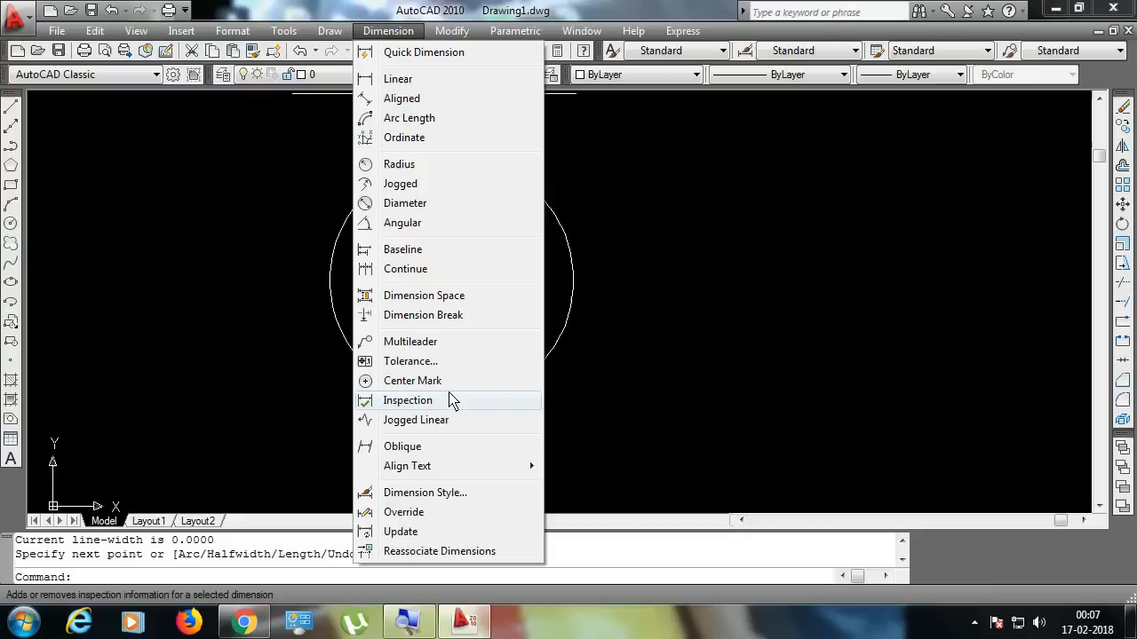
{"action": "key", "text": "Escape"}
{"action": "key", "text": "Escape"}
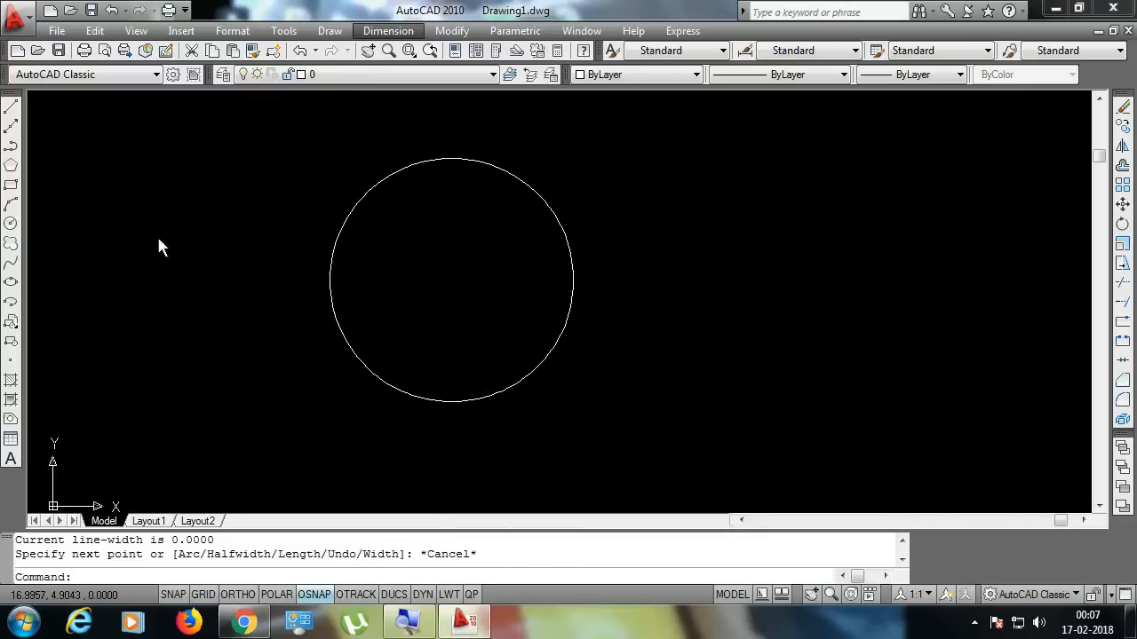
- Draw a rectangle to the right of the circle with a length of 20 and a width of 10
{"action": "left_click", "coordinate": [11, 186]}
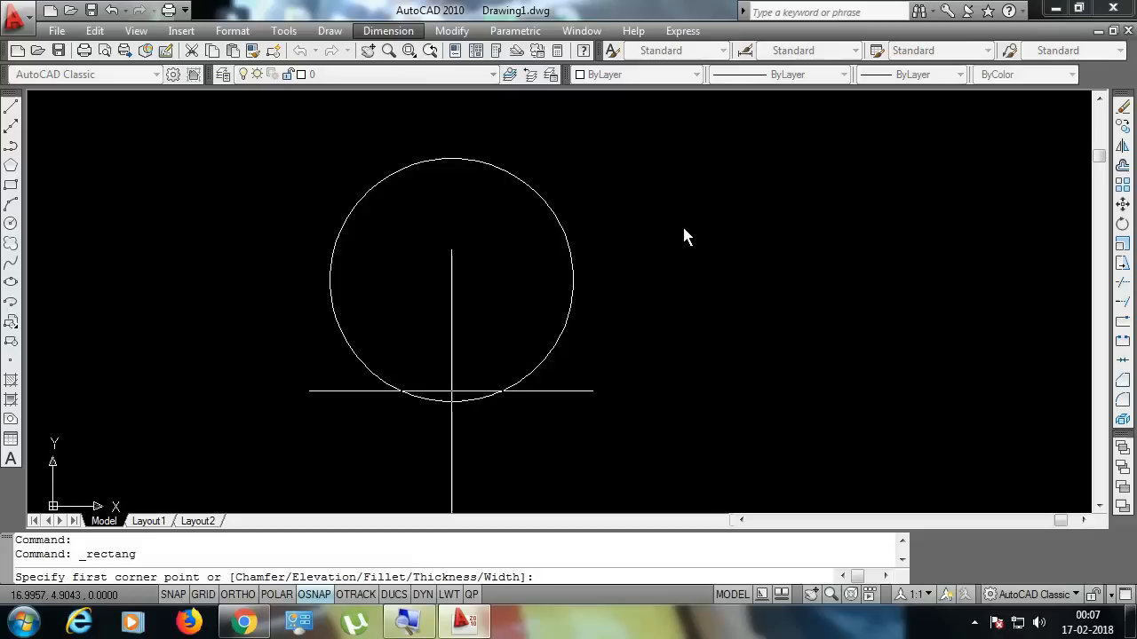
{"action": "left_click", "coordinate": [635, 197]}
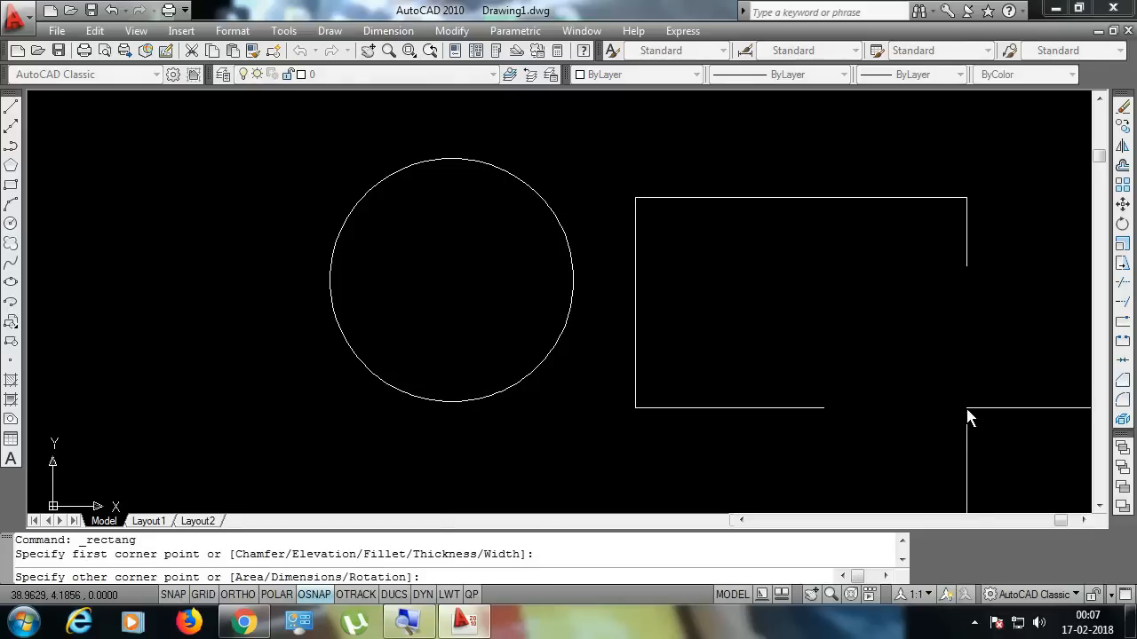
{"action": "type", "text": "D"}
{"action": "key", "text": "Return"}
{"action": "type", "text": "20"}
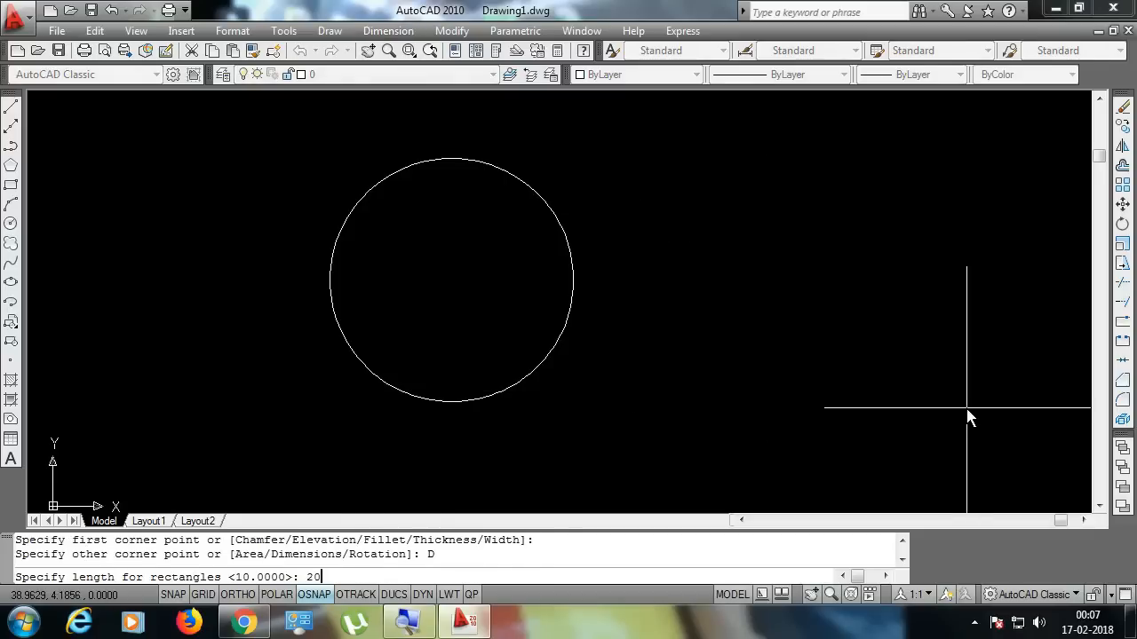
{"action": "key", "text": "Return"}
{"action": "type", "text": "10"}
{"action": "key", "text": "Return"}
{"action": "left_click", "coordinate": [968, 417]}
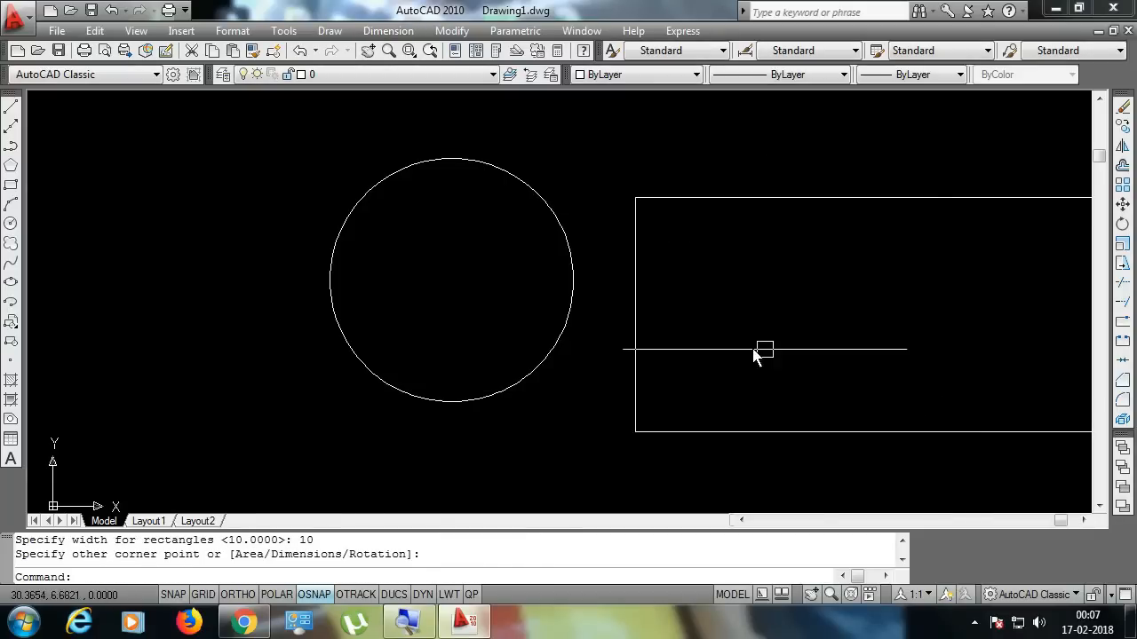
- Add a linear dimension across the full top edge of the rectangle, placing the dimension line above it
{"action": "scroll", "coordinate": [698, 375], "scroll_direction": "down", "scroll_amount": 4}
{"action": "scroll", "coordinate": [919, 356], "scroll_direction": "up", "scroll_amount": 3}
{"action": "scroll", "coordinate": [791, 267], "scroll_direction": "up", "scroll_amount": 2}
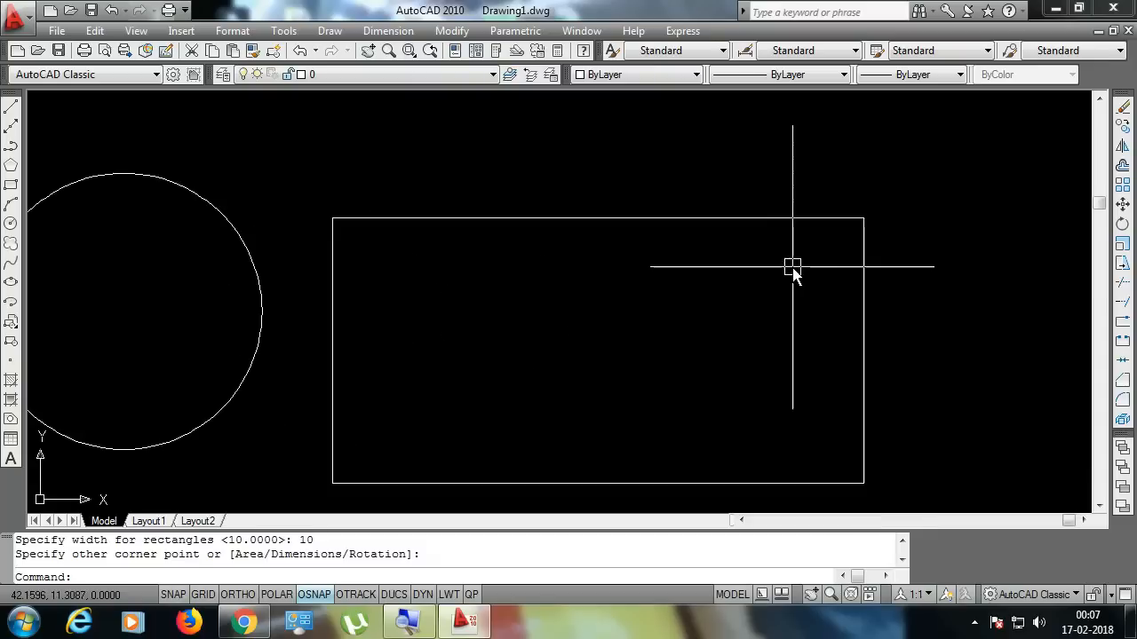
{"action": "left_click", "coordinate": [388, 31]}
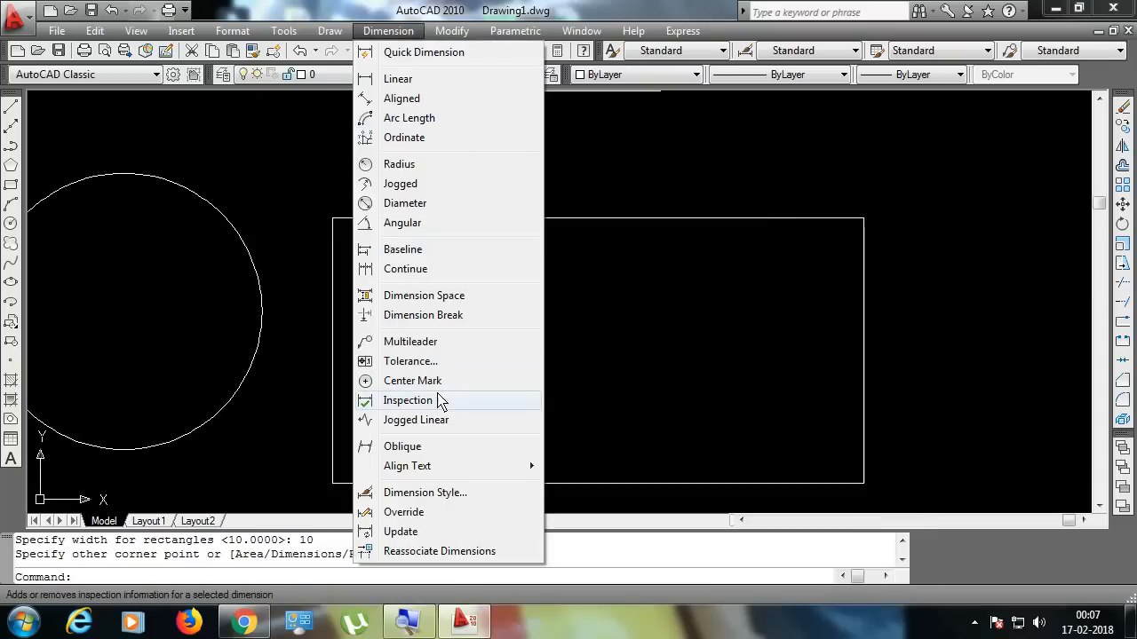
{"action": "left_click", "coordinate": [397, 79]}
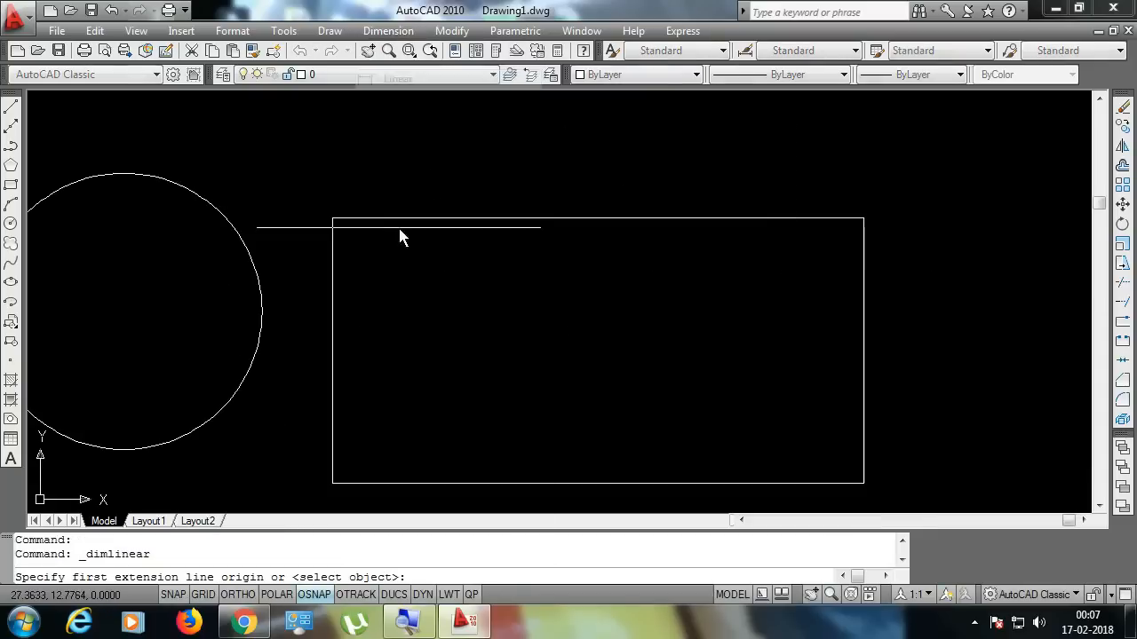
{"action": "left_click", "coordinate": [332, 217]}
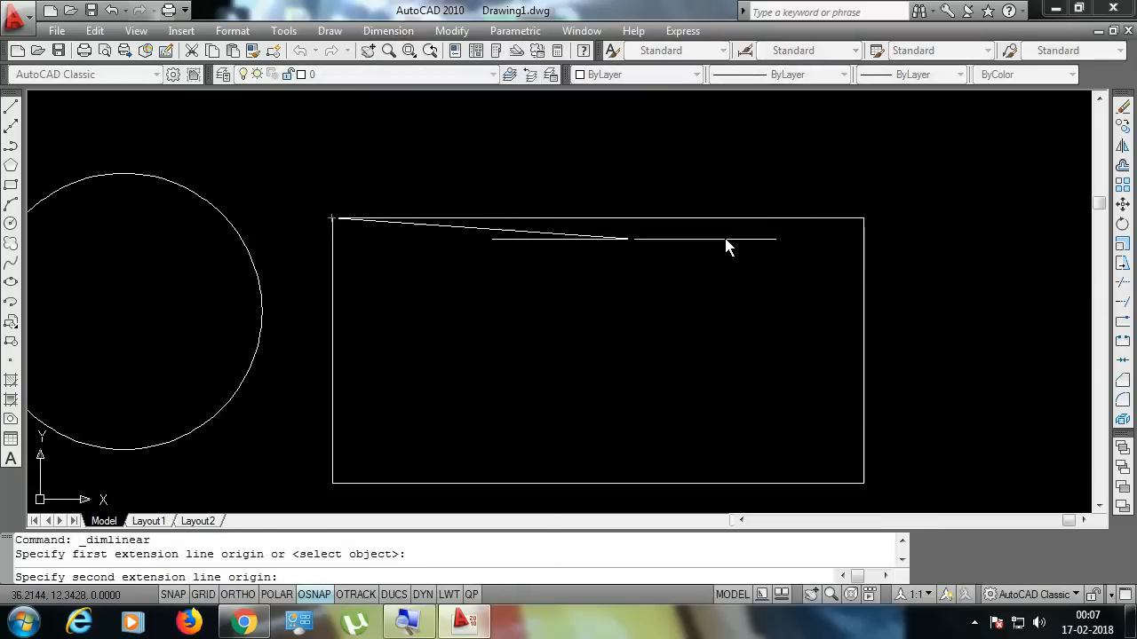
{"action": "left_click", "coordinate": [862, 220]}
{"action": "left_click", "coordinate": [802, 168]}
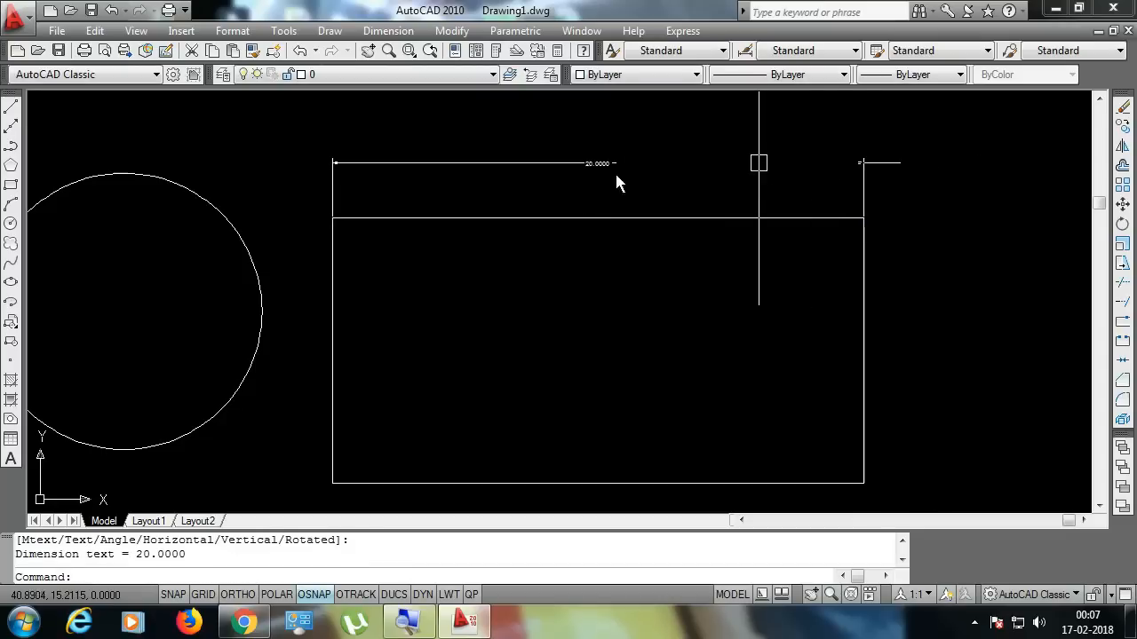
- Modify the Standard dimension style to use a text height of 1 and an arrow size of 1
{"action": "scroll", "coordinate": [609, 160], "scroll_direction": "up", "scroll_amount": 4}
{"action": "scroll", "coordinate": [601, 191], "scroll_direction": "down", "scroll_amount": 3}
{"action": "scroll", "coordinate": [613, 186], "scroll_direction": "down", "scroll_amount": 1}
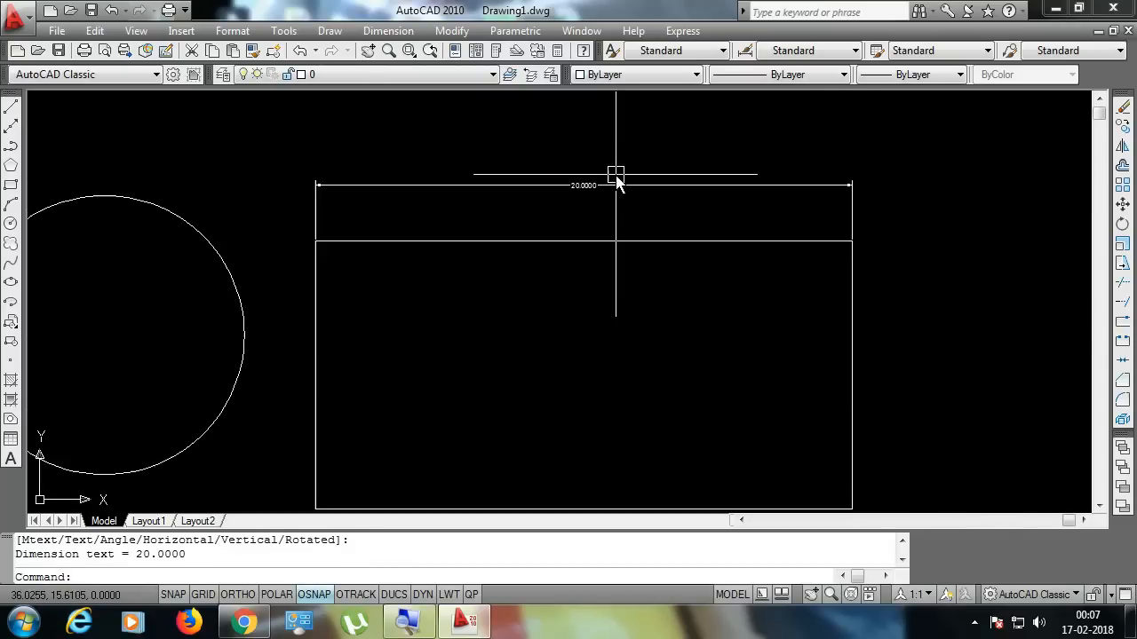
{"action": "scroll", "coordinate": [620, 193], "scroll_direction": "up", "scroll_amount": 2}
{"action": "type", "text": "D"}
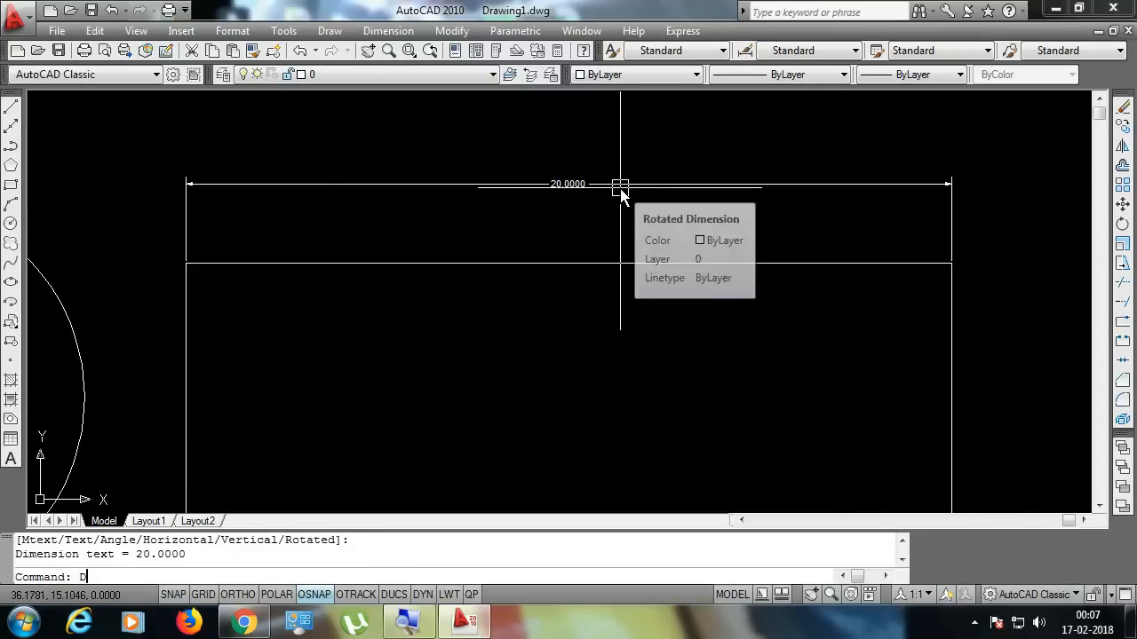
{"action": "key", "text": "Return"}
{"action": "left_click", "coordinate": [752, 271]}
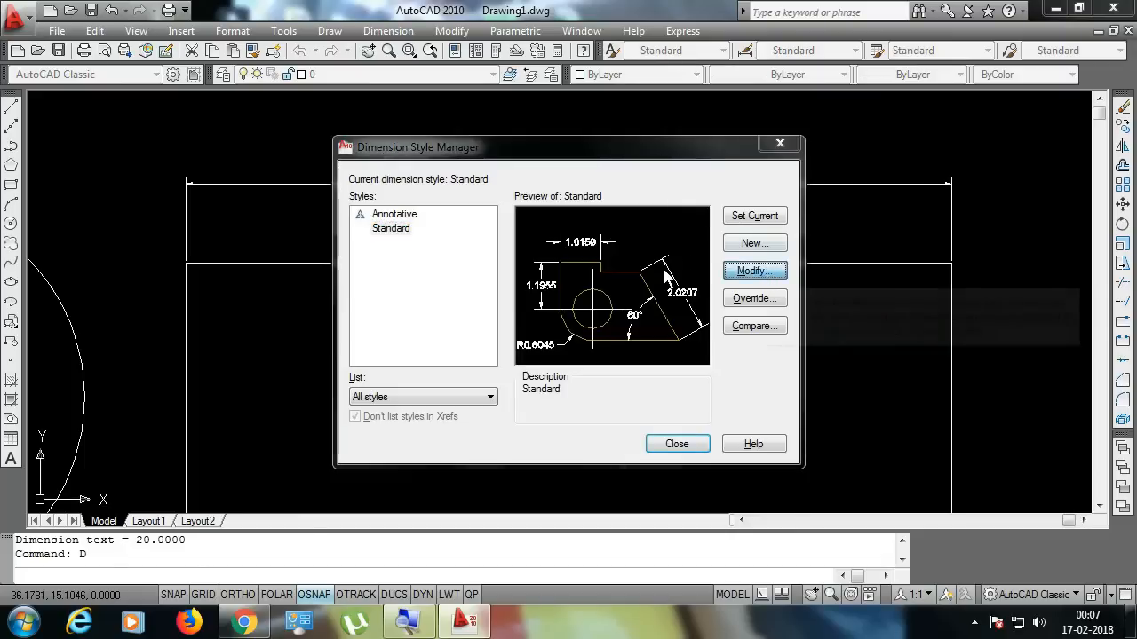
{"action": "left_click", "coordinate": [448, 139]}
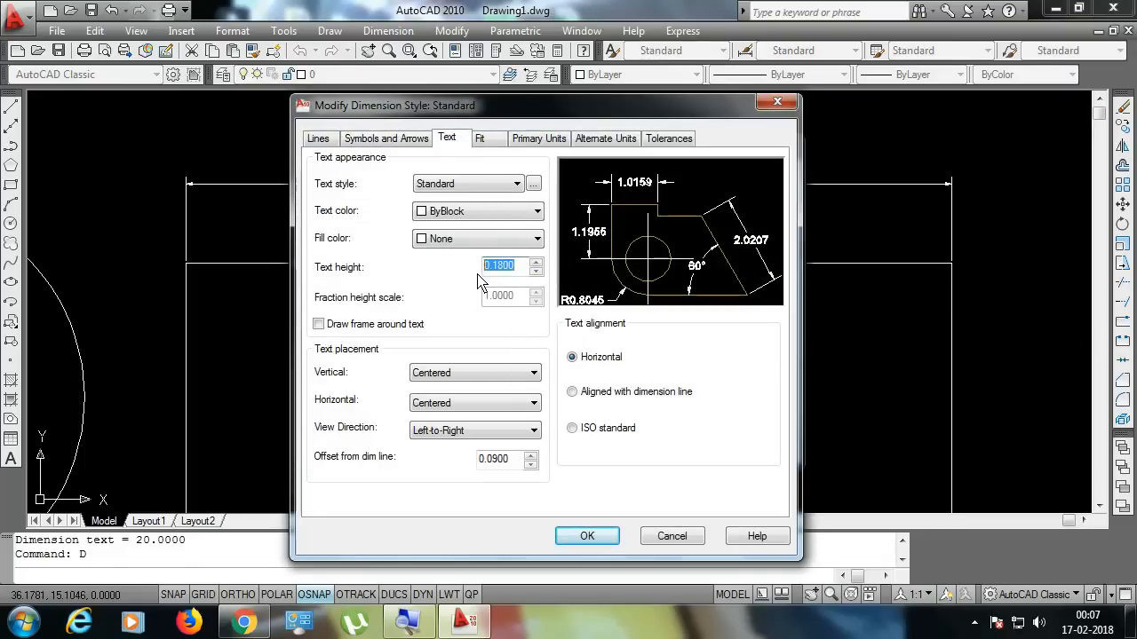
{"action": "type", "text": "1"}
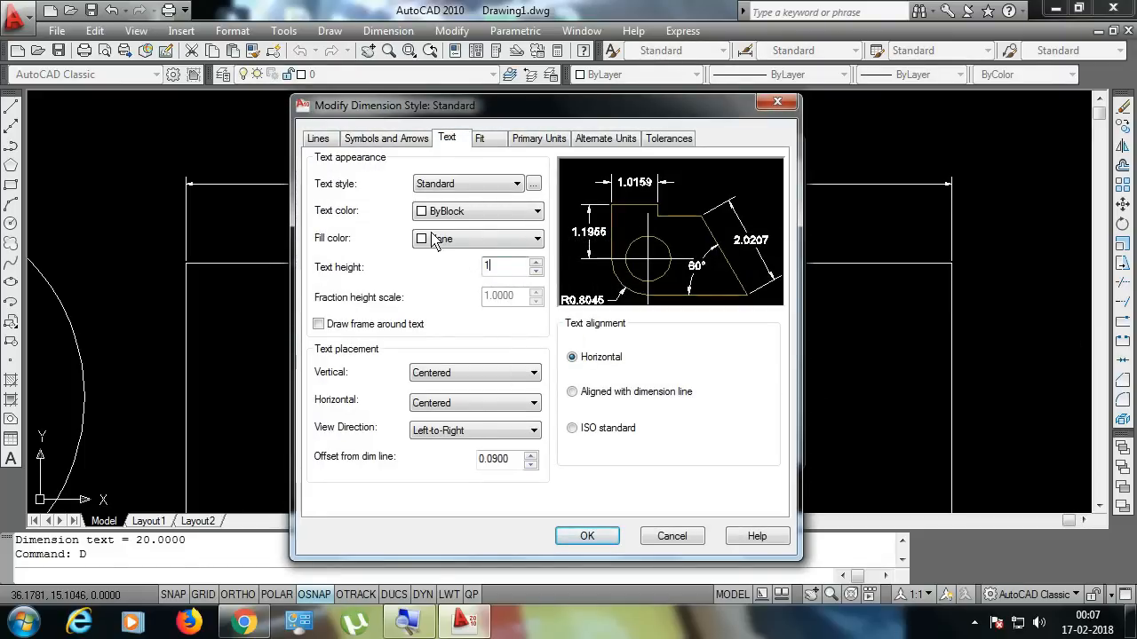
{"action": "left_click", "coordinate": [383, 139]}
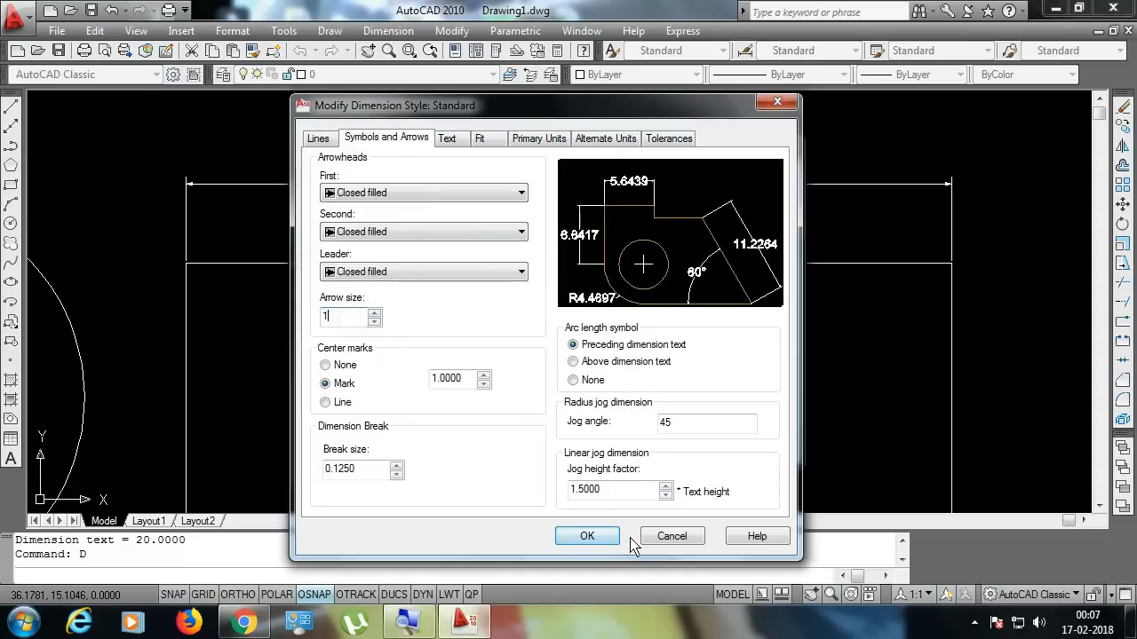
{"action": "left_click", "coordinate": [587, 537]}
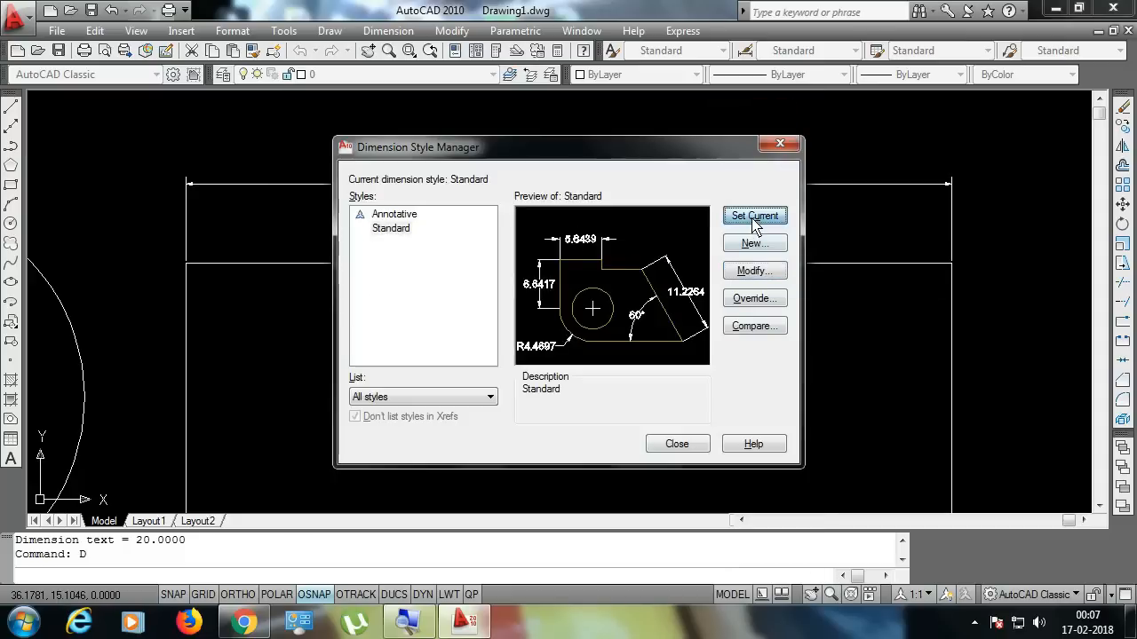
{"action": "left_click", "coordinate": [673, 446]}
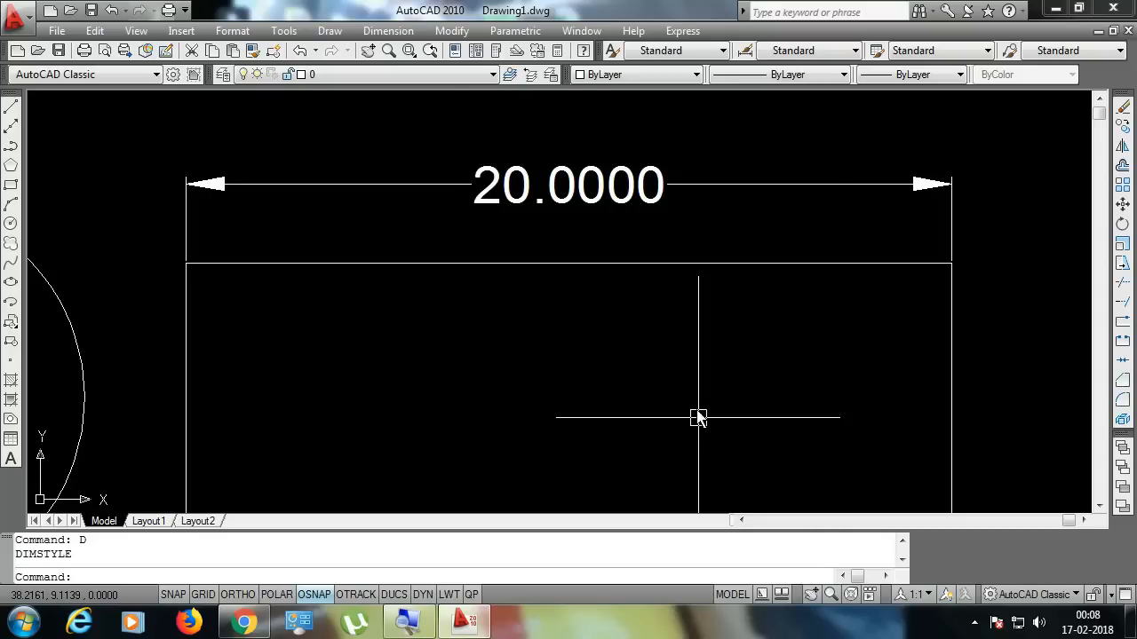
- Start an inspection dimension with the label enabled and reading "Acurate"
{"action": "left_click", "coordinate": [388, 30]}
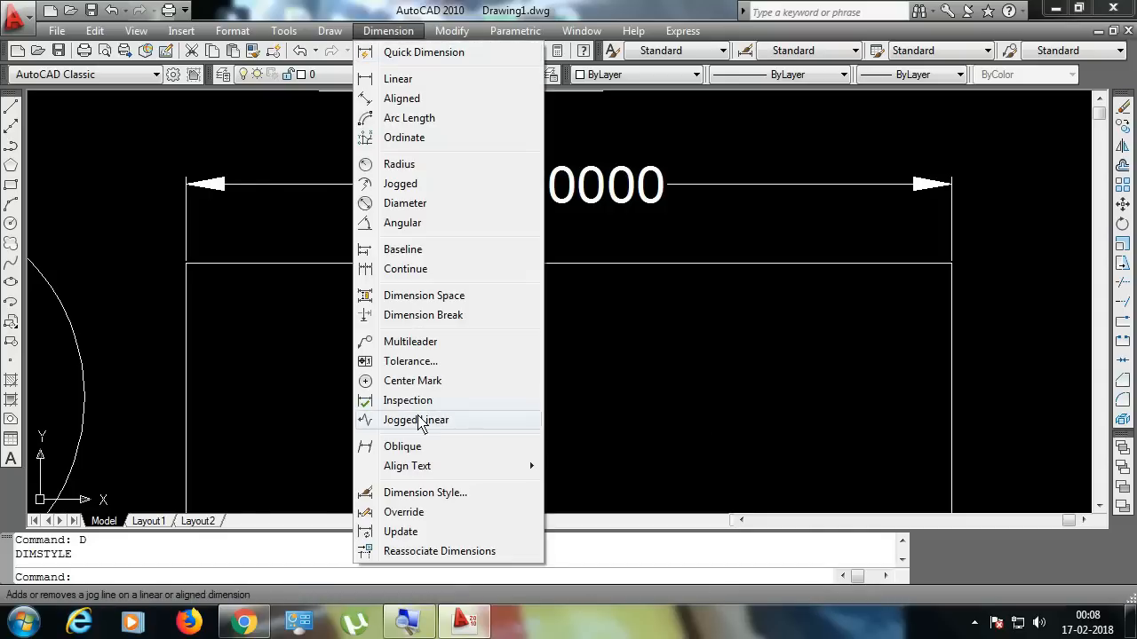
{"action": "left_click", "coordinate": [395, 402]}
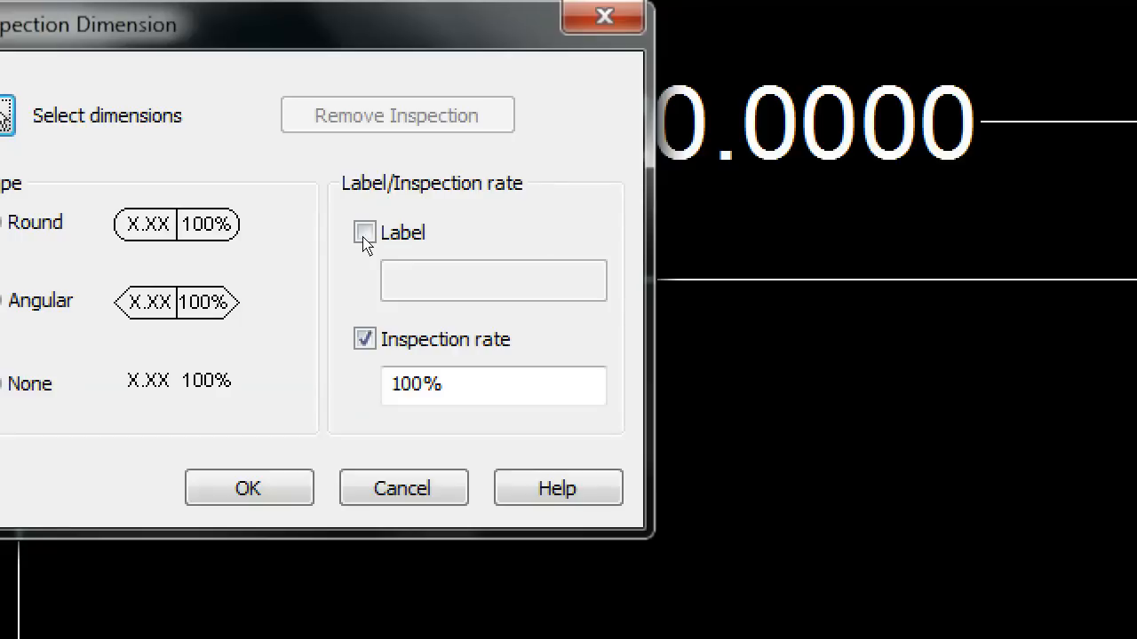
{"action": "left_click", "coordinate": [364, 235]}
{"action": "left_click", "coordinate": [386, 268]}
{"action": "type", "text": "ate"}
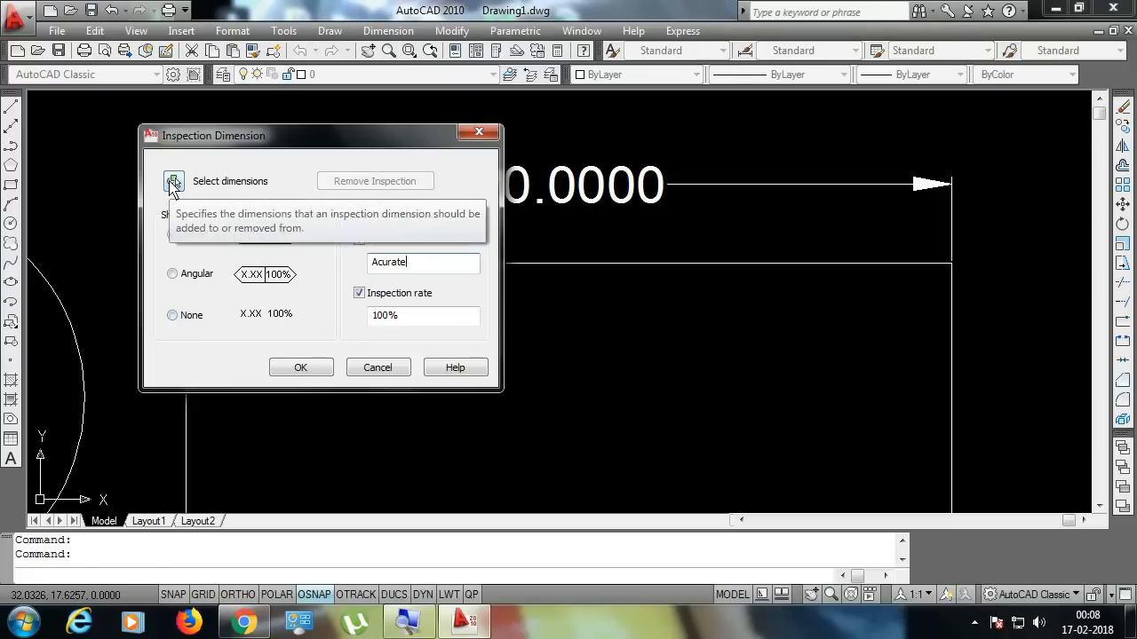
- Apply the round inspection frame with a 100% inspection rate to the rectangle's top linear dimension
{"action": "left_click", "coordinate": [173, 182]}
{"action": "left_click", "coordinate": [354, 189]}
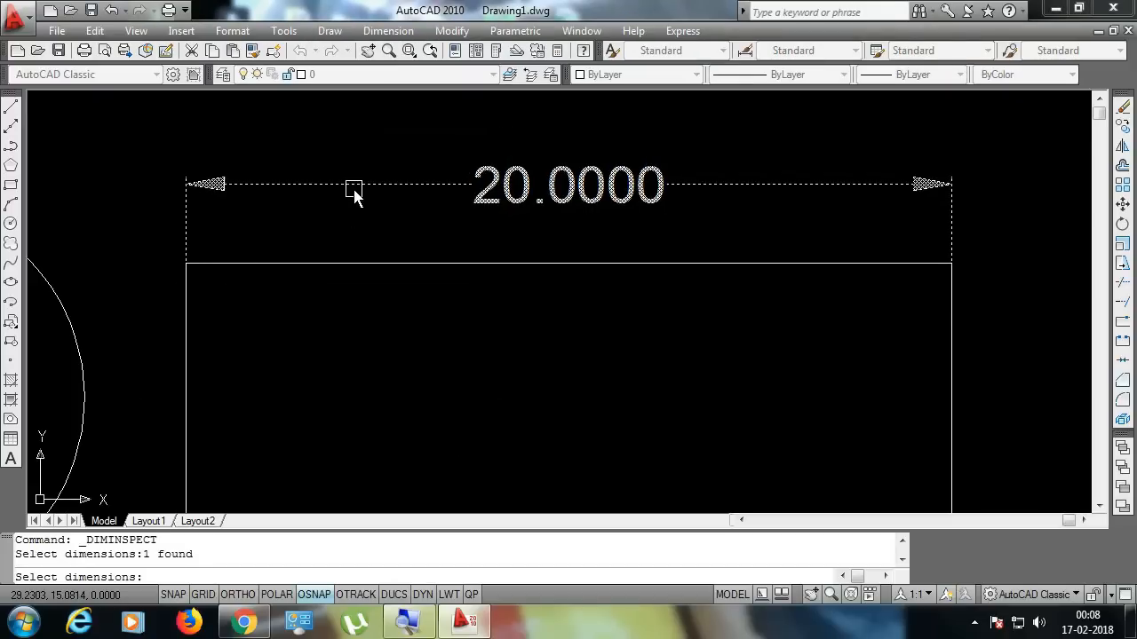
{"action": "key", "text": "Return"}
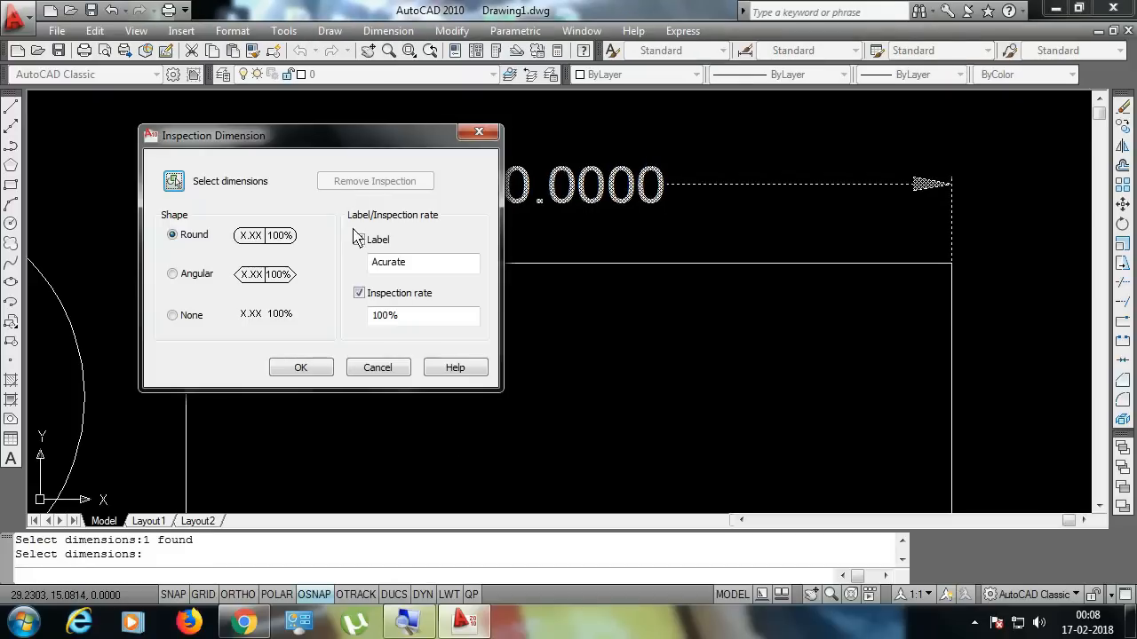
{"action": "left_click", "coordinate": [302, 368]}
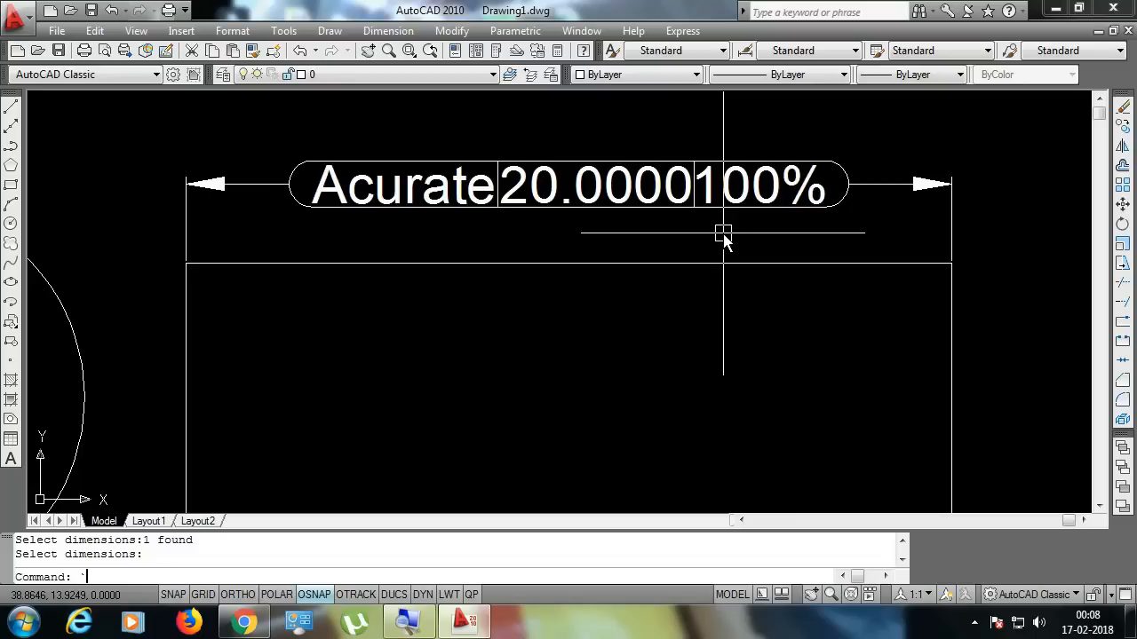
{"action": "key", "text": "Escape"}
{"action": "key", "text": "Escape"}
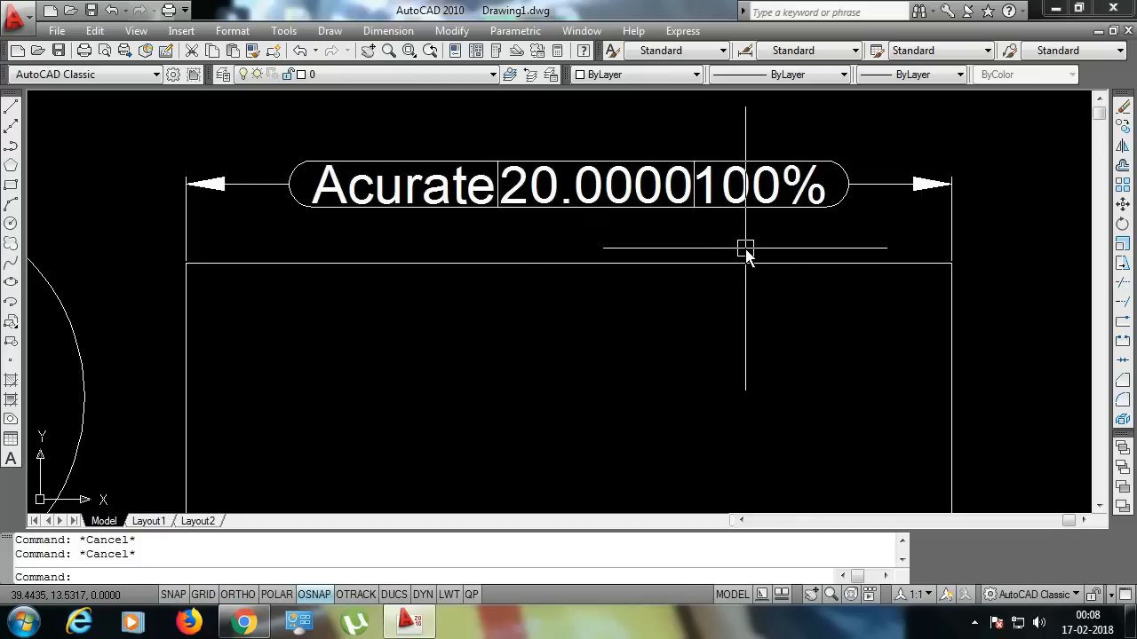
- Set the text height of the Standard dimension style to 0.5
{"action": "type", "text": "d"}
{"action": "key", "text": "Return"}
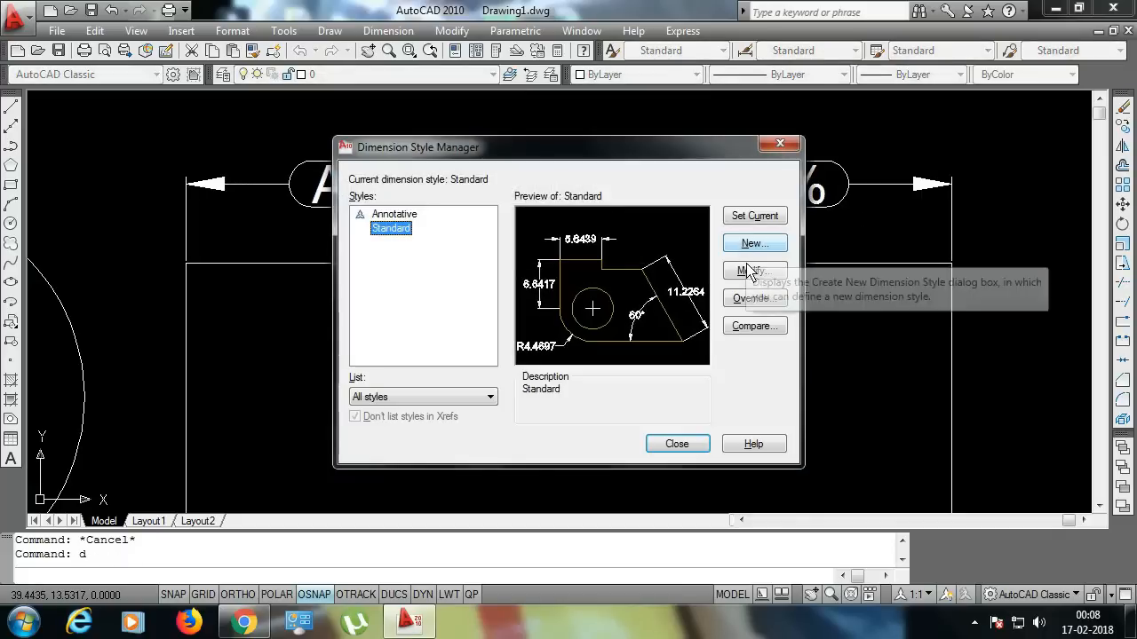
{"action": "left_click", "coordinate": [753, 272]}
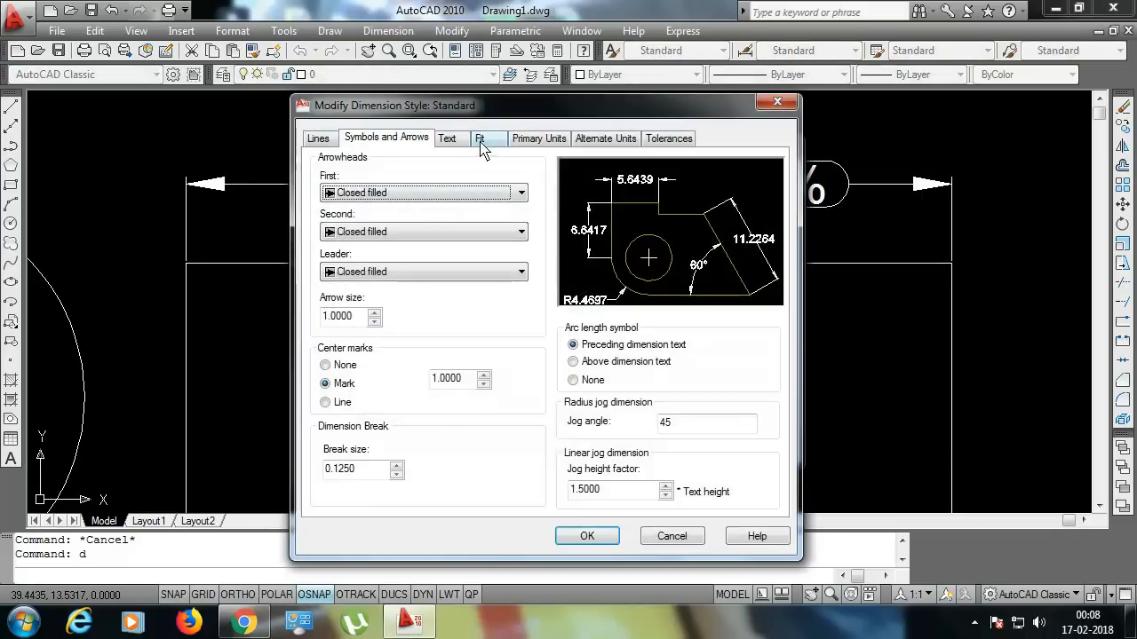
{"action": "left_click", "coordinate": [447, 140]}
{"action": "left_click_drag", "start_coordinate": [515, 265], "coordinate": [471, 266]}
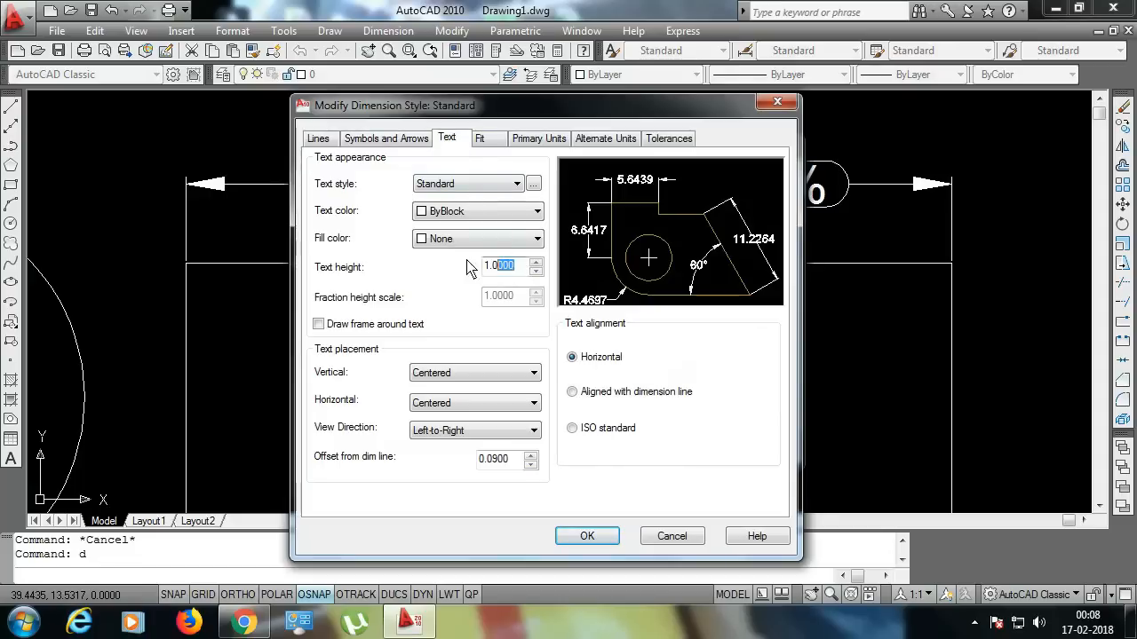
{"action": "type", "text": "0.5"}
- Set the style's linear dimension precision to 0.00 and apply the style changes to the drawing
{"action": "left_click", "coordinate": [538, 139]}
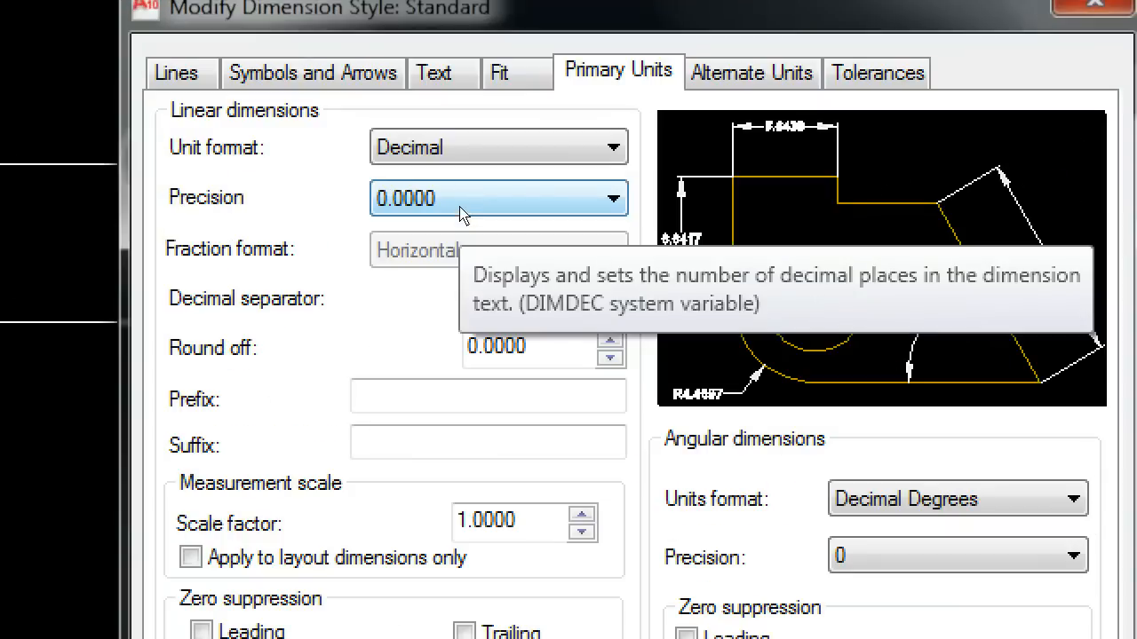
{"action": "left_click", "coordinate": [459, 207]}
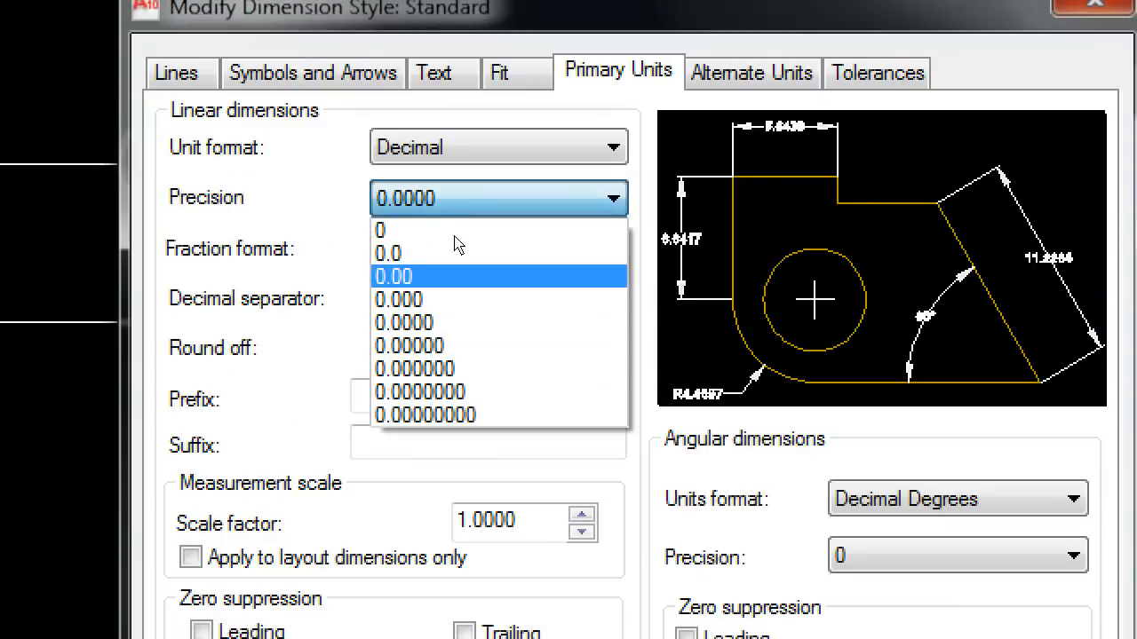
{"action": "left_click", "coordinate": [455, 273]}
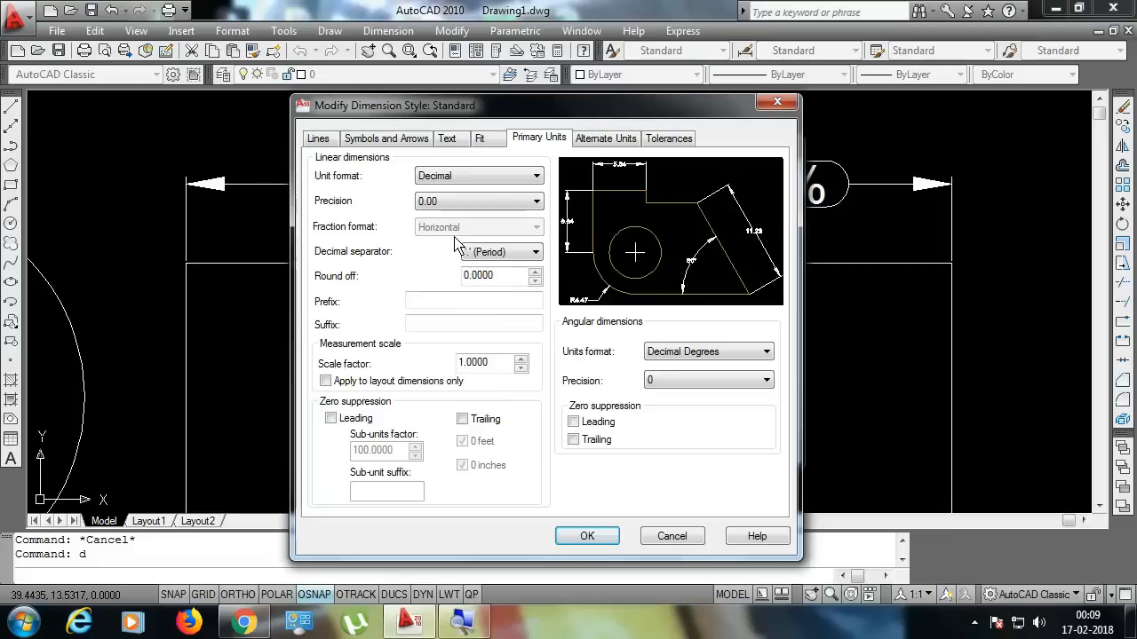
{"action": "left_click", "coordinate": [586, 537]}
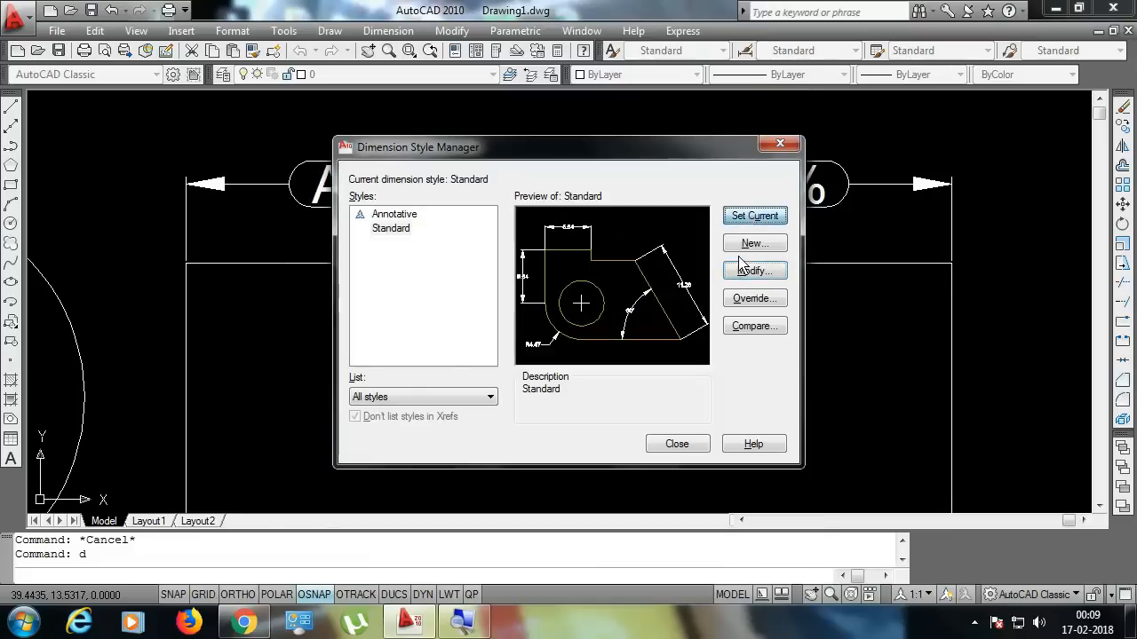
{"action": "left_click", "coordinate": [677, 444]}
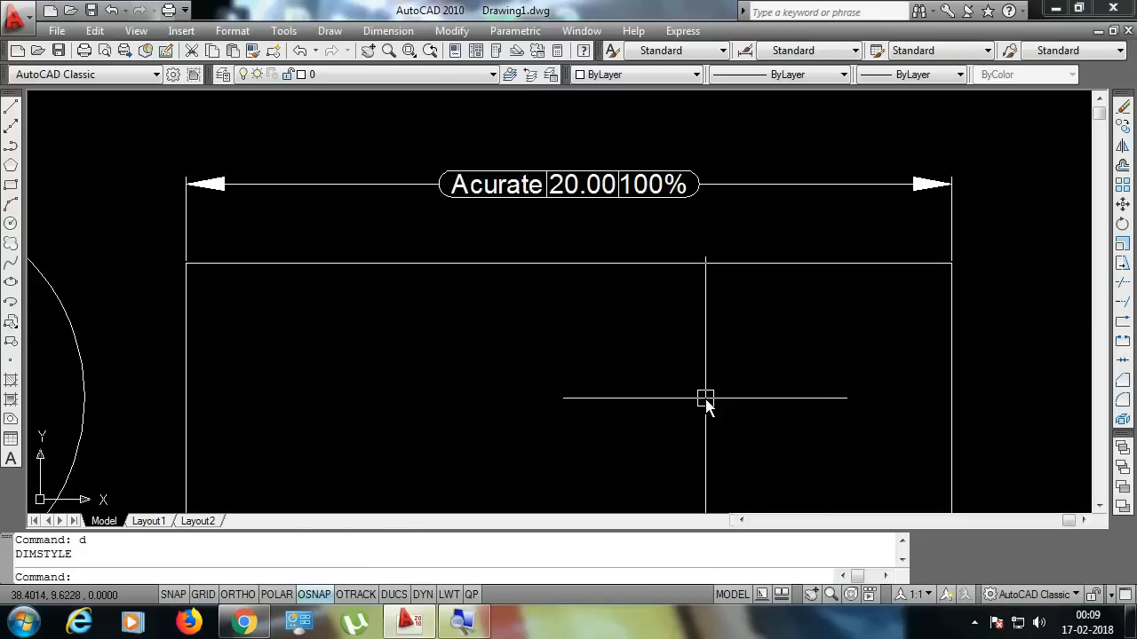
- Add a linear jog to the rectangle's top dimension line, between its left arrowhead and the inspection frame
{"action": "left_click", "coordinate": [388, 30]}
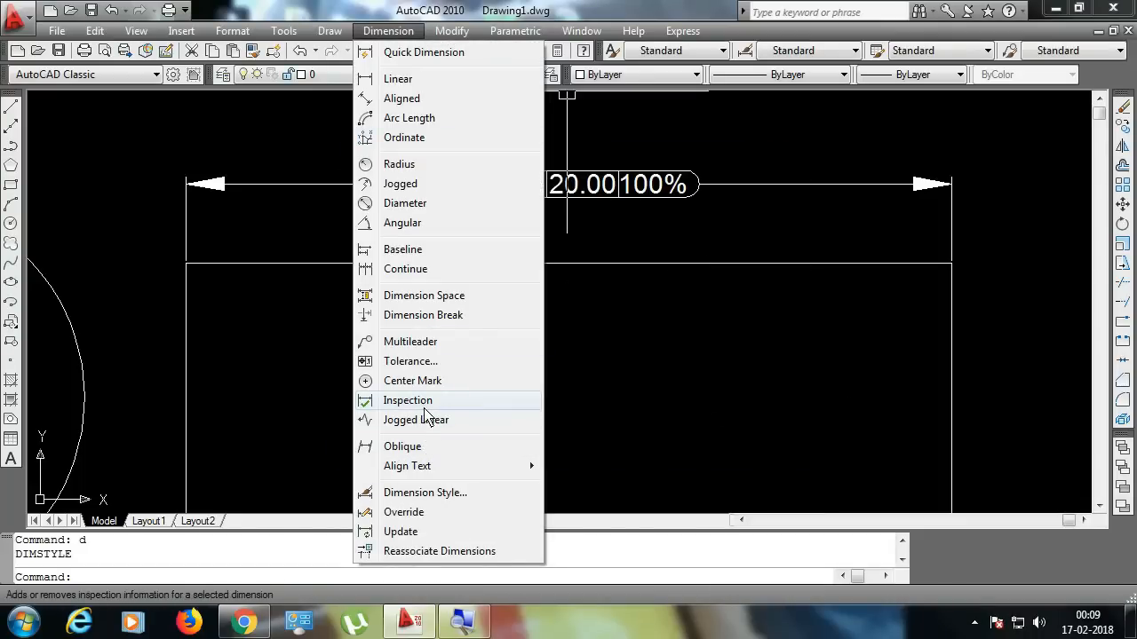
{"action": "left_click", "coordinate": [426, 420]}
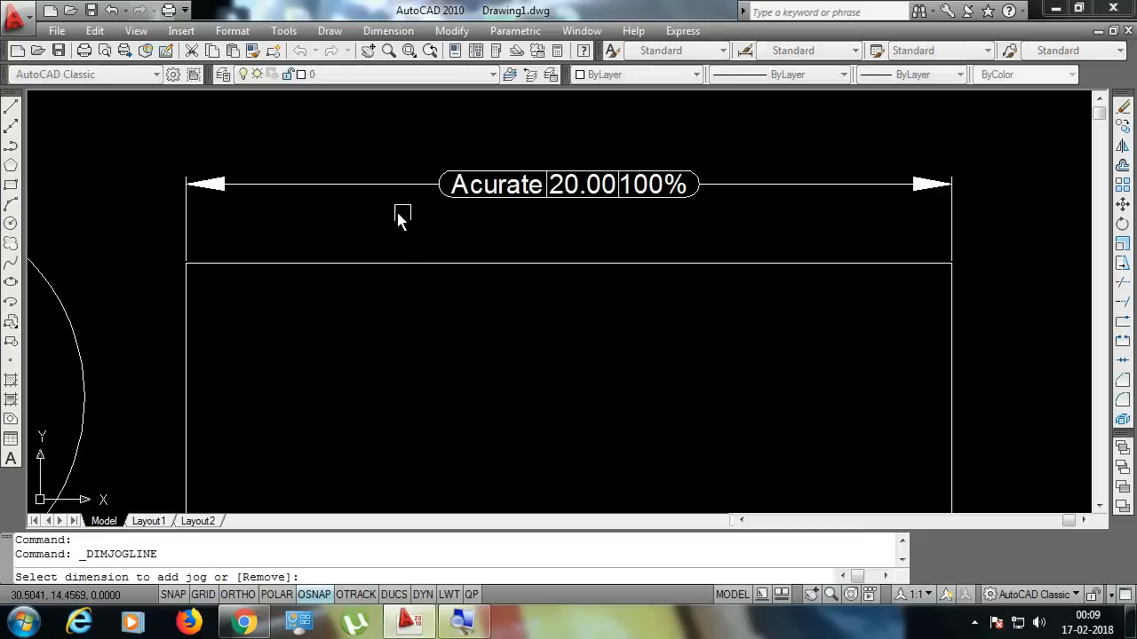
{"action": "left_click", "coordinate": [341, 194]}
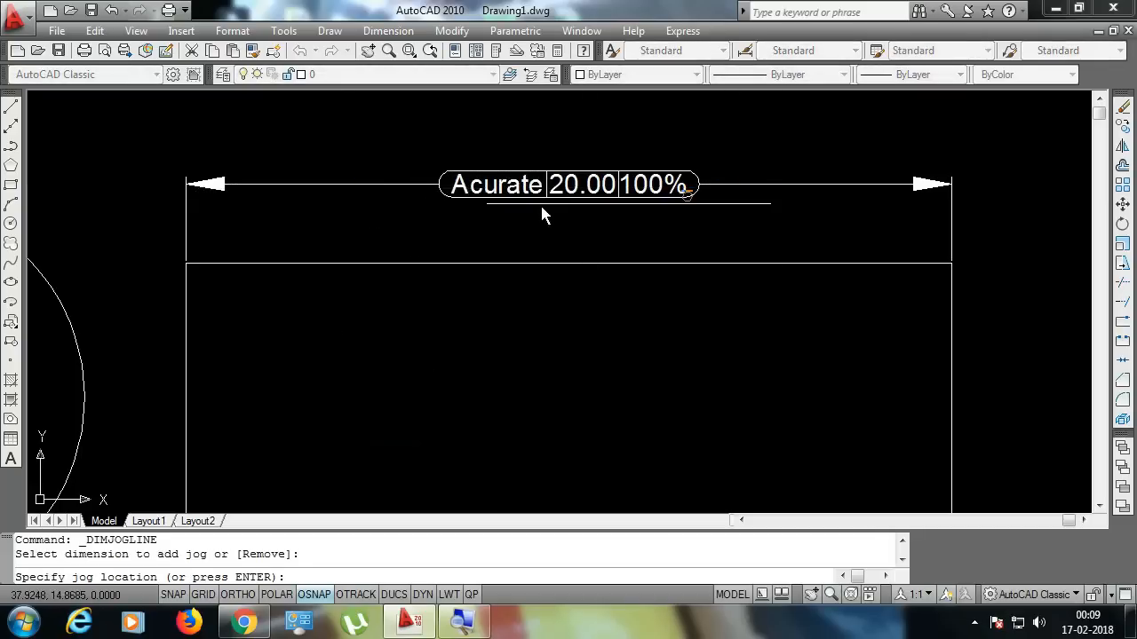
{"action": "left_click", "coordinate": [341, 190]}
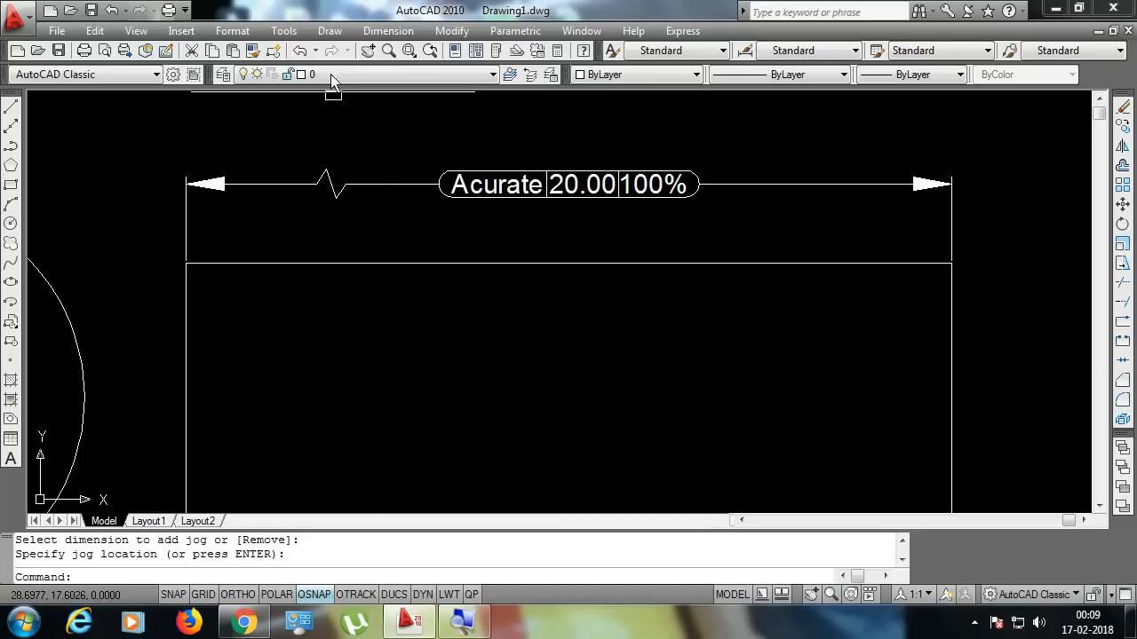
- Place the dimension's linear jog on the right part of the dimension line, between the inspection frame and the right arrowhead
{"action": "left_click", "coordinate": [388, 31]}
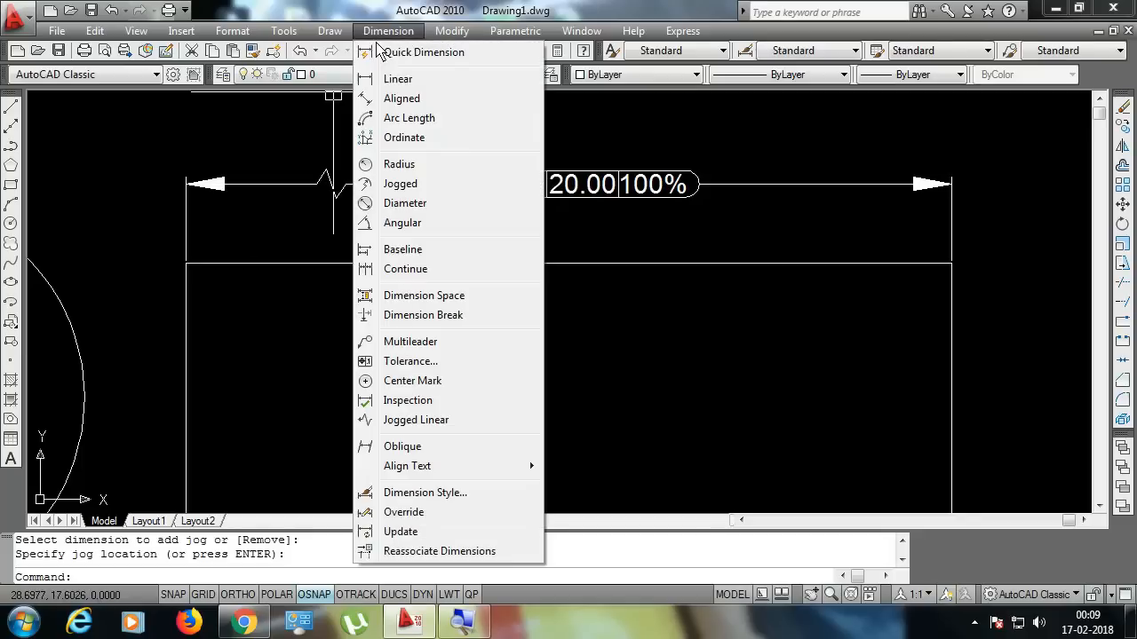
{"action": "left_click", "coordinate": [415, 419]}
{"action": "left_click", "coordinate": [830, 191]}
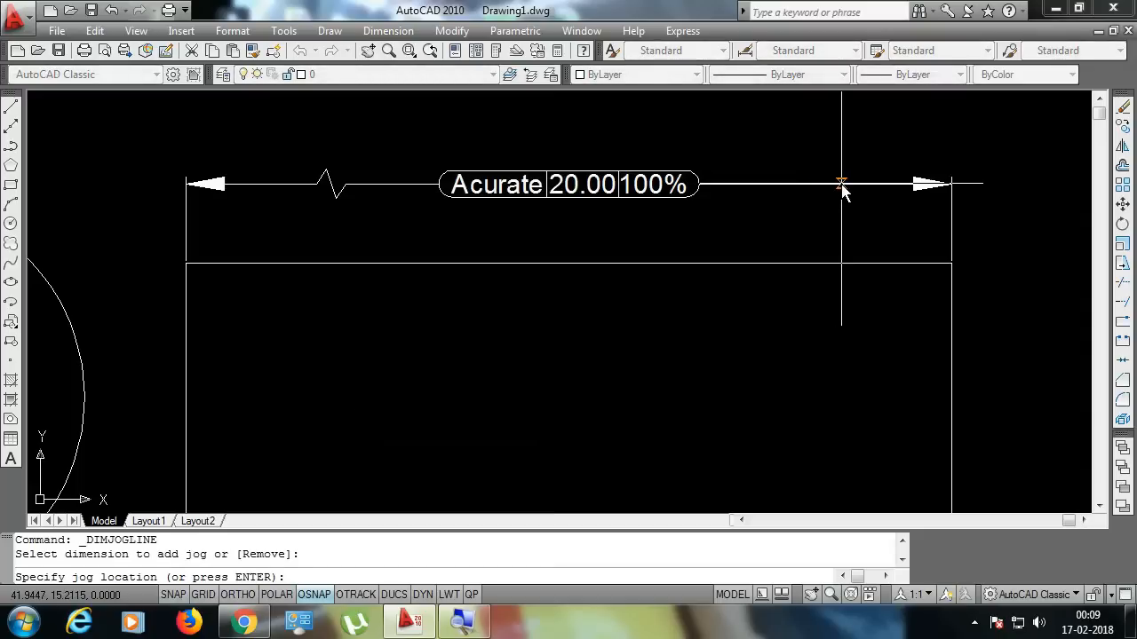
{"action": "left_click", "coordinate": [861, 188]}
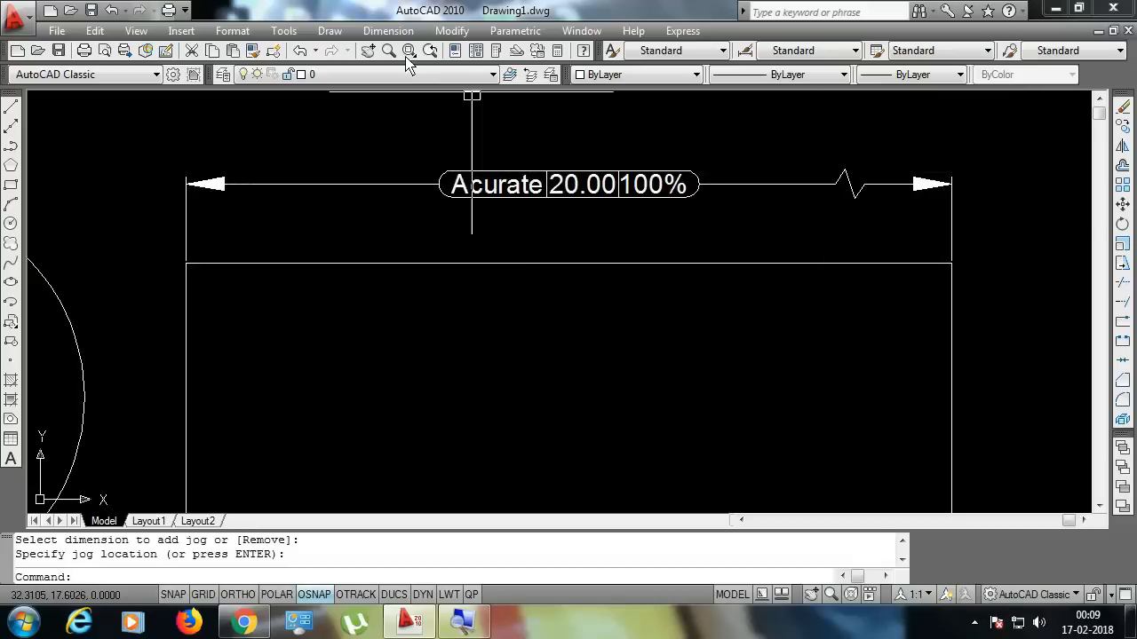
- Try an obliquing angle of 30 on the extension lines of the rectangle's top dimension and undo it
{"action": "left_click", "coordinate": [384, 32]}
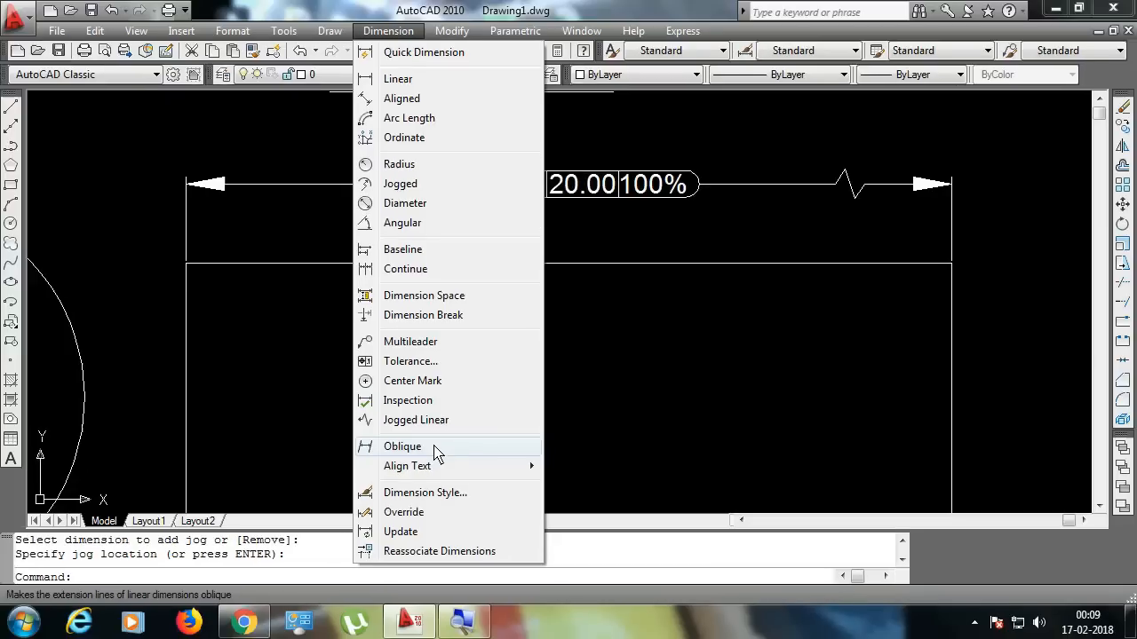
{"action": "left_click", "coordinate": [435, 447]}
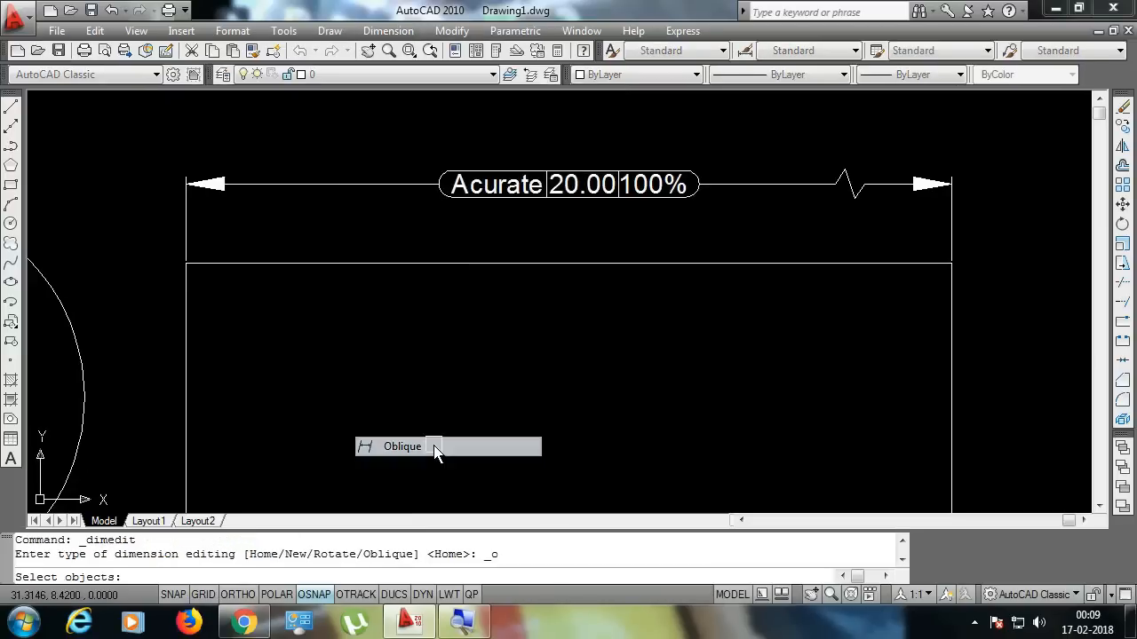
{"action": "left_click", "coordinate": [411, 185]}
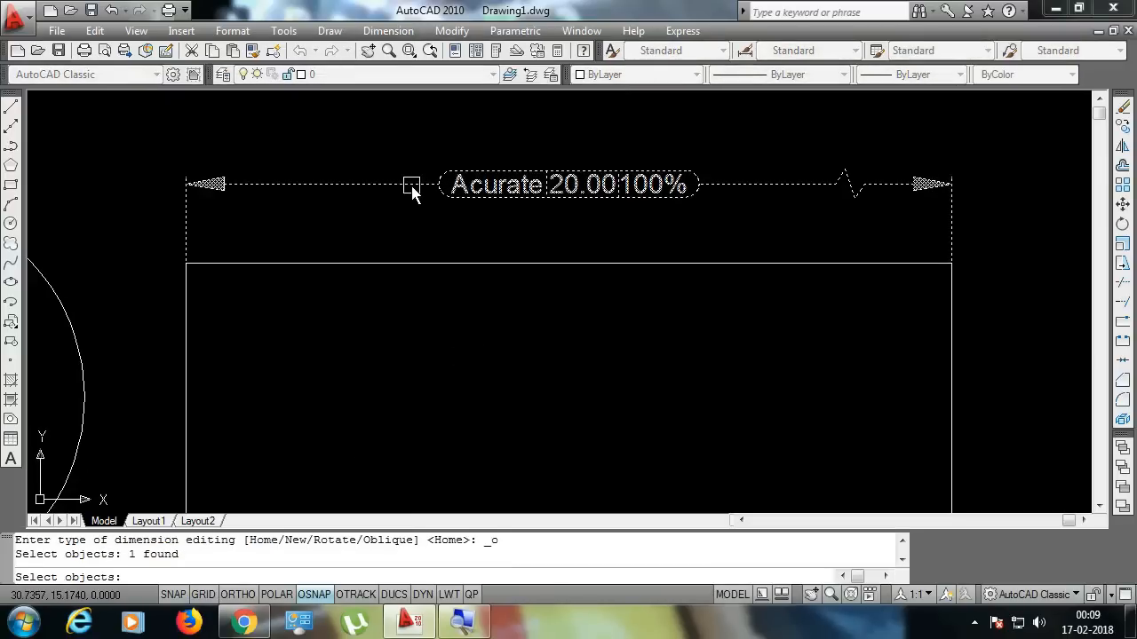
{"action": "key", "text": "Return"}
{"action": "type", "text": "30"}
{"action": "key", "text": "Return"}
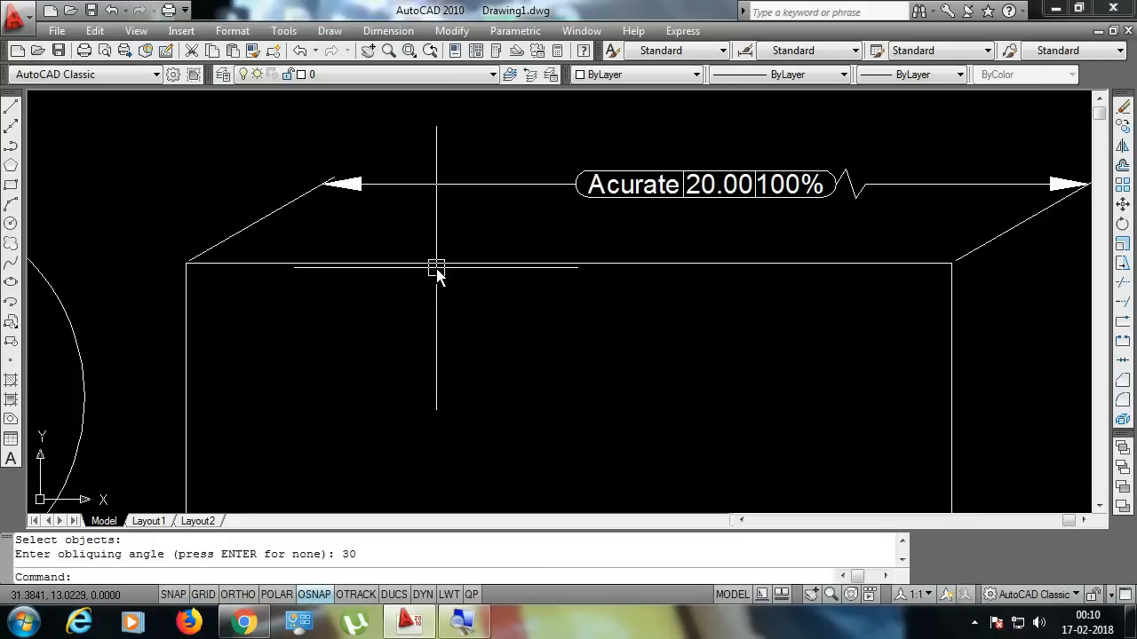
{"action": "key", "text": "ctrl+z"}
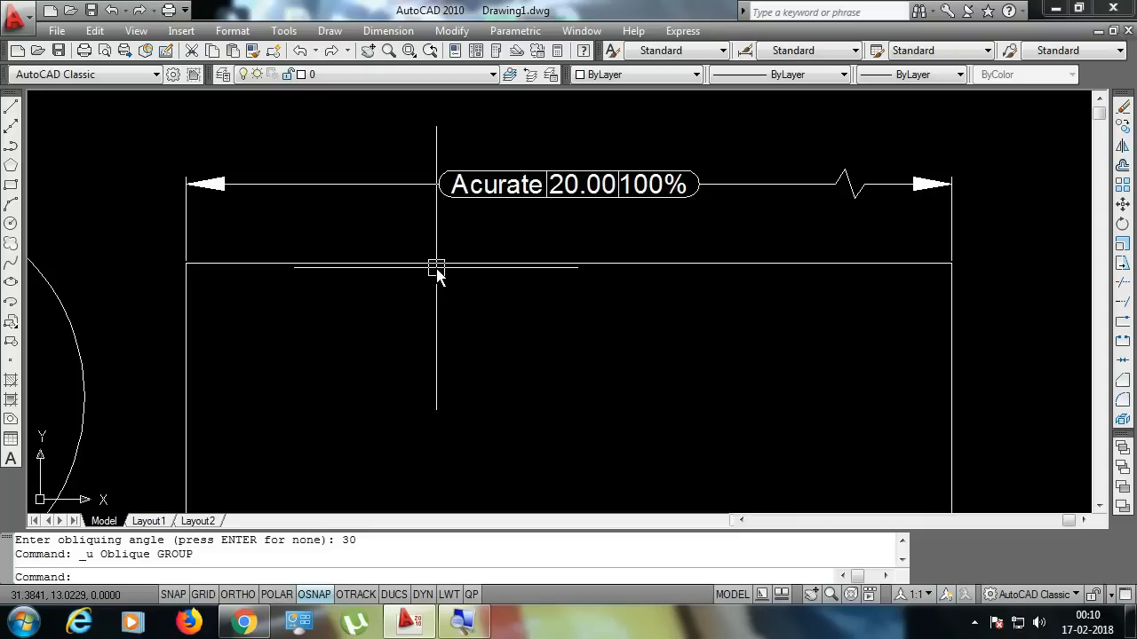
- Rotate the text of the rectangle's top dimension to an angle of 30
{"action": "left_click", "coordinate": [391, 30]}
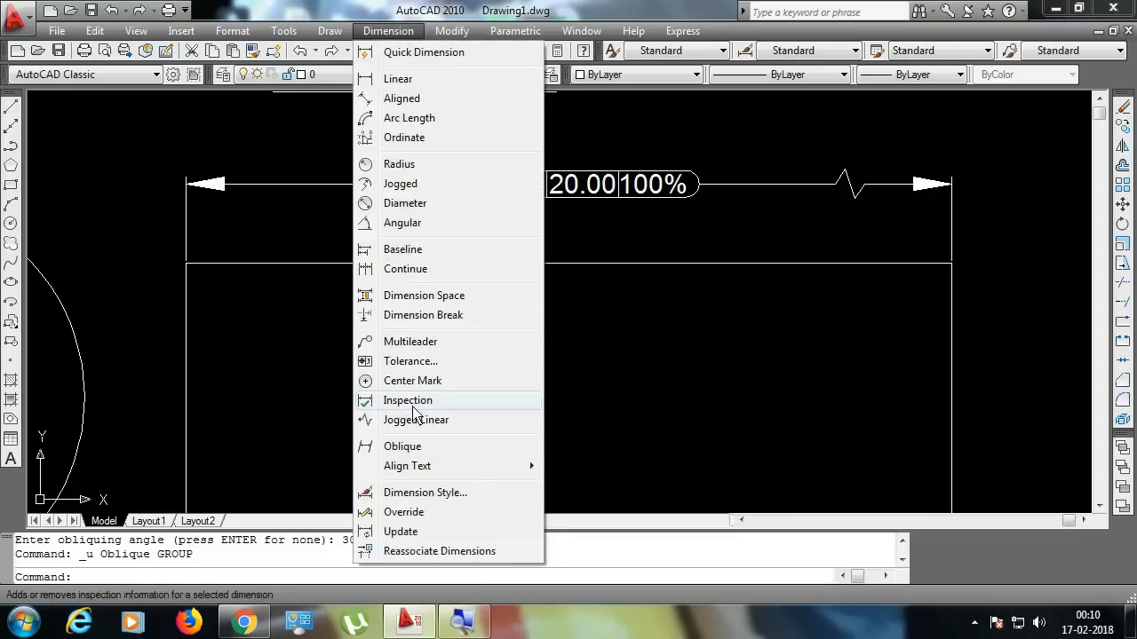
{"action": "mouse_move", "coordinate": [439, 471]}
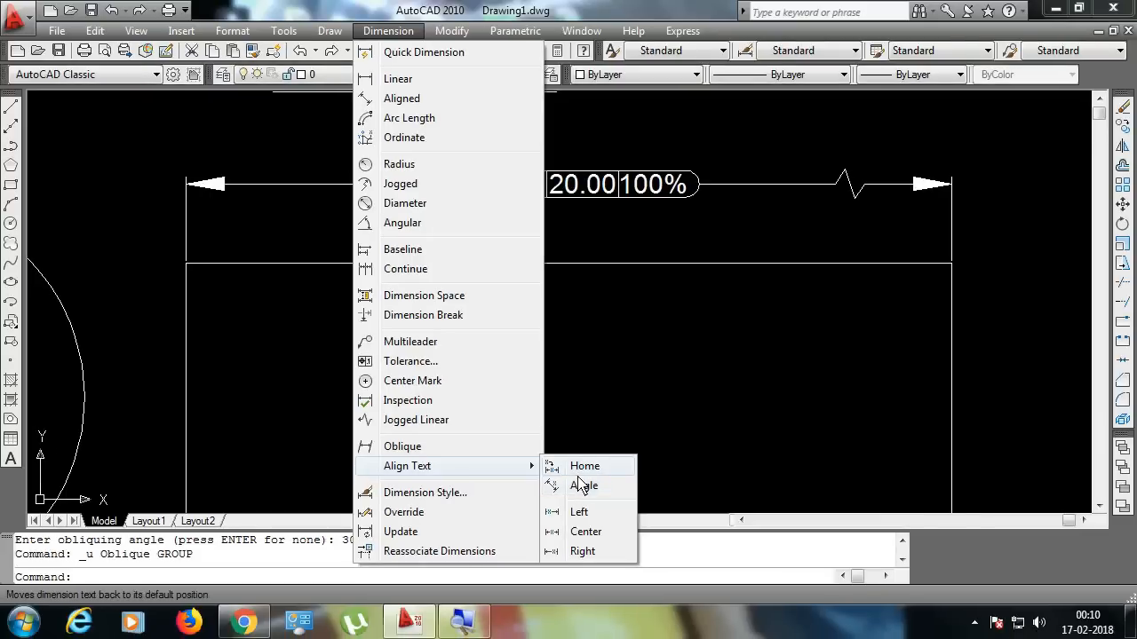
{"action": "left_click", "coordinate": [583, 485]}
{"action": "left_click", "coordinate": [535, 204]}
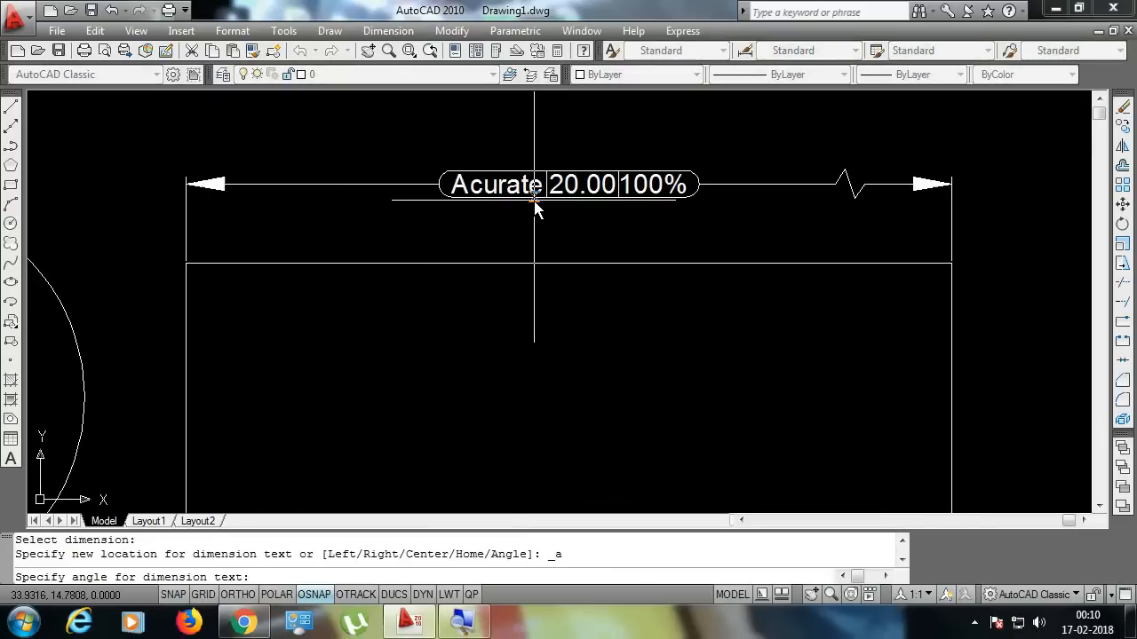
{"action": "type", "text": "30"}
{"action": "key", "text": "Return"}
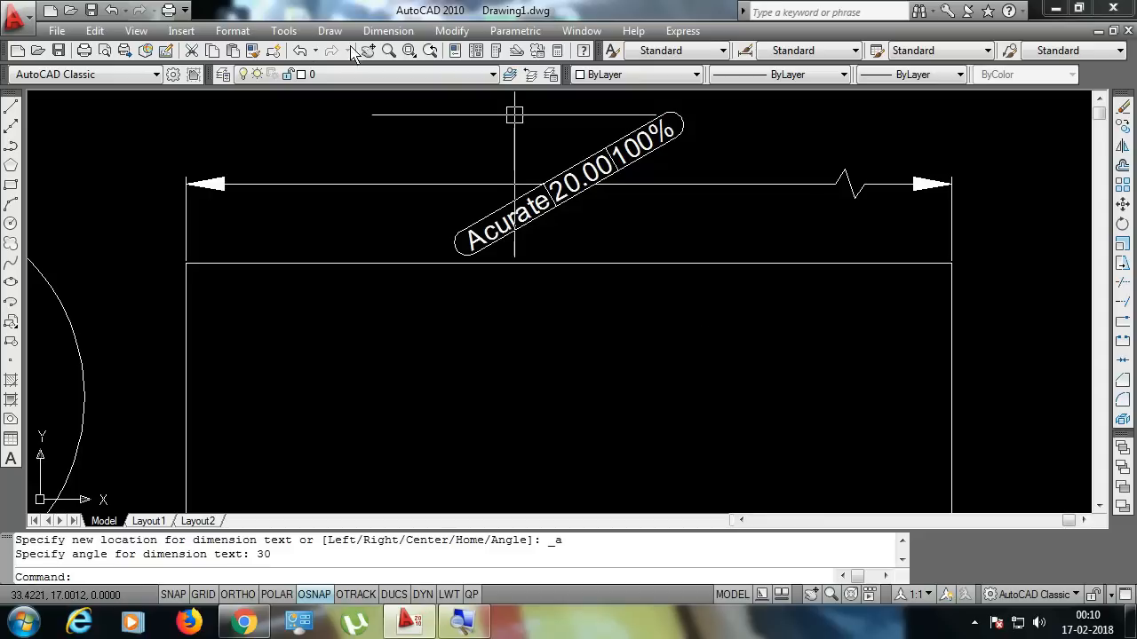
- Return the rotated text of the rectangle's top dimension to its default Home position
{"action": "left_click", "coordinate": [388, 30]}
{"action": "mouse_move", "coordinate": [423, 481]}
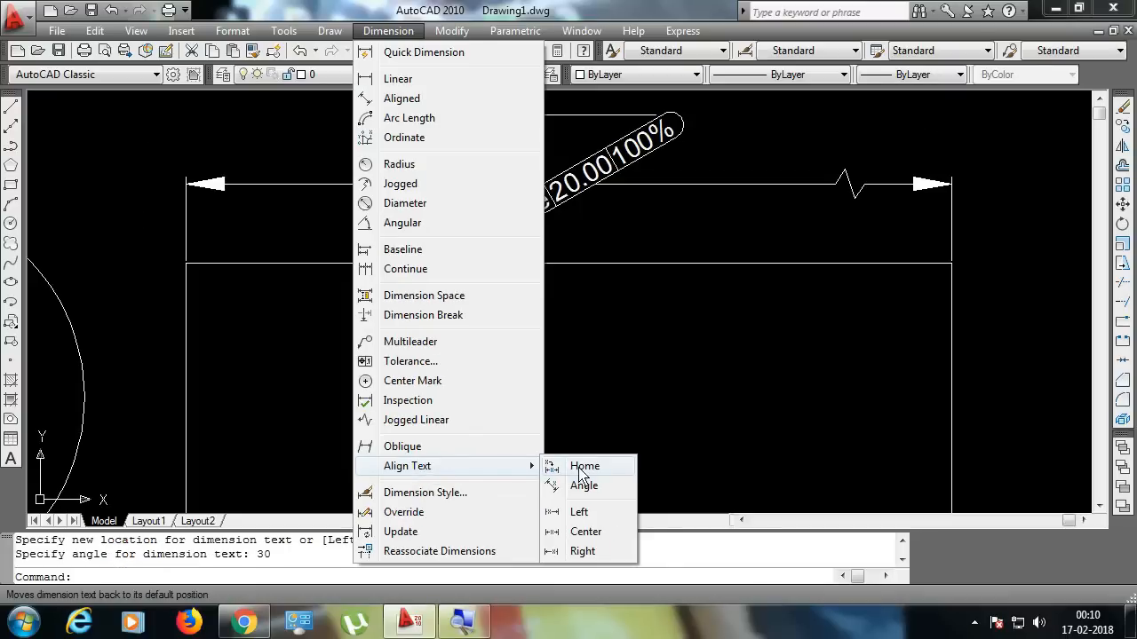
{"action": "left_click", "coordinate": [735, 462]}
{"action": "left_click", "coordinate": [507, 187]}
{"action": "key", "text": "Return"}
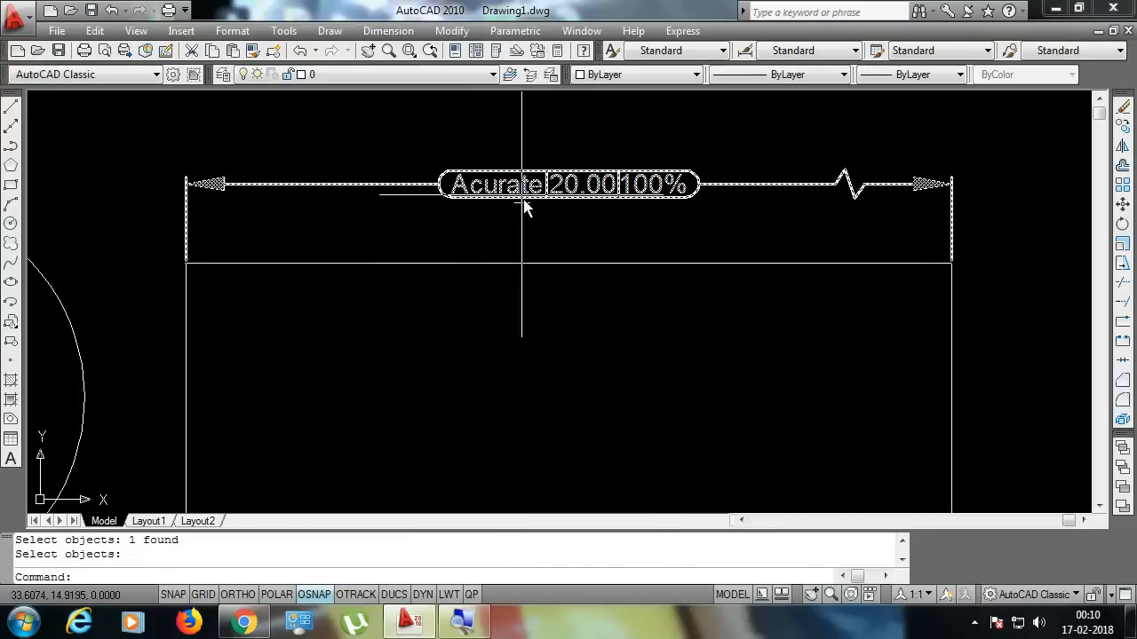
- Align the top dimension's text to the left end of its dimension line
{"action": "left_click", "coordinate": [388, 30]}
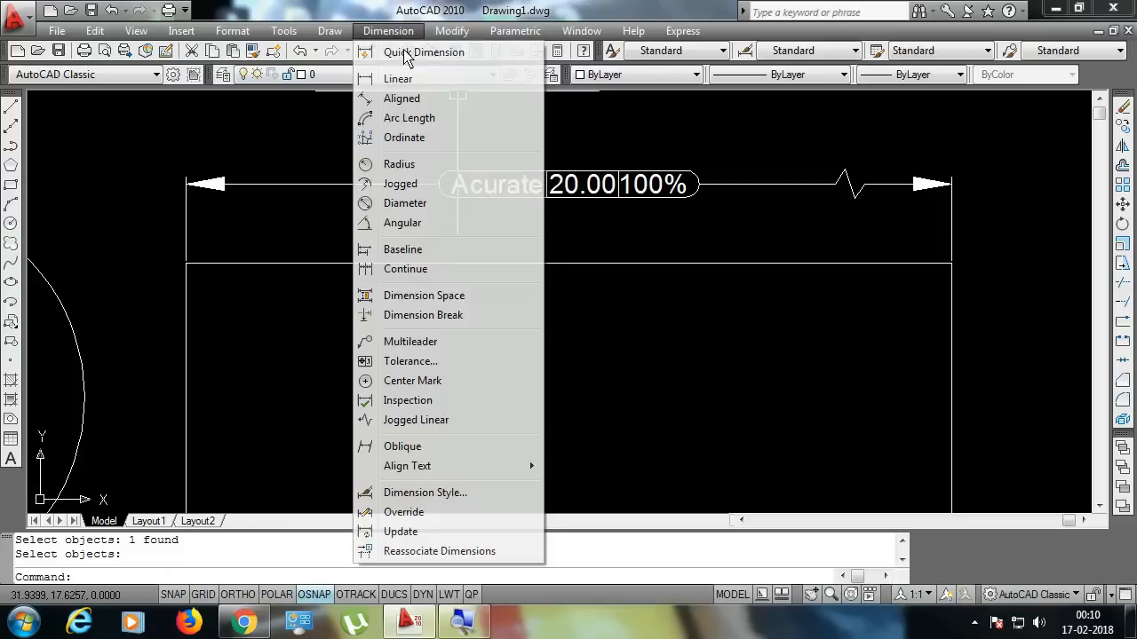
{"action": "mouse_move", "coordinate": [469, 468]}
{"action": "left_click", "coordinate": [609, 491]}
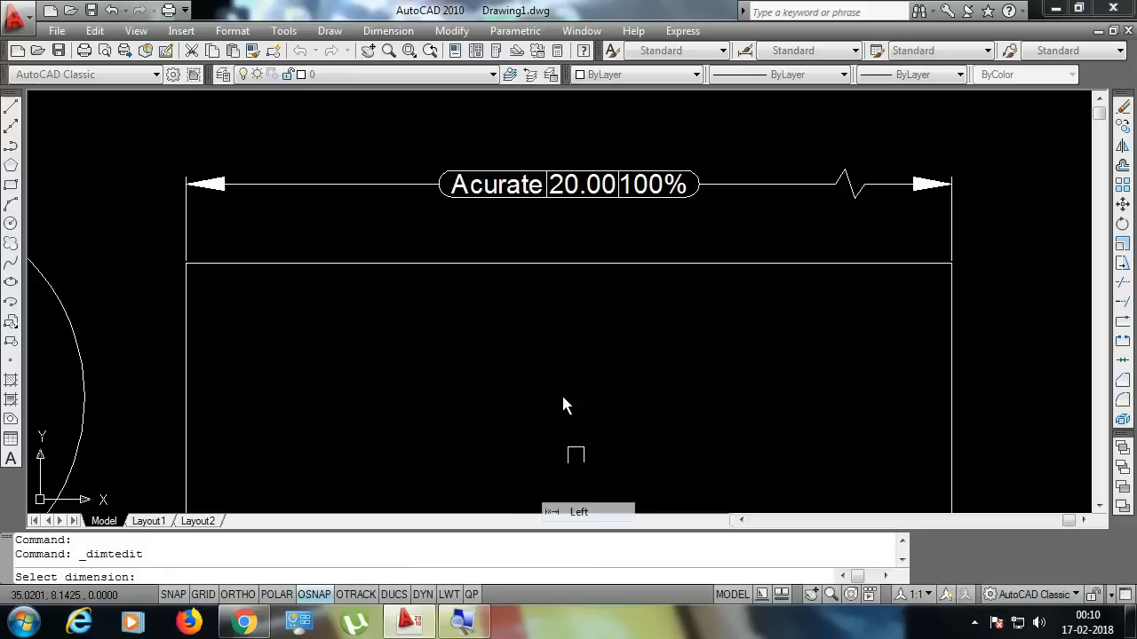
{"action": "left_click", "coordinate": [500, 206]}
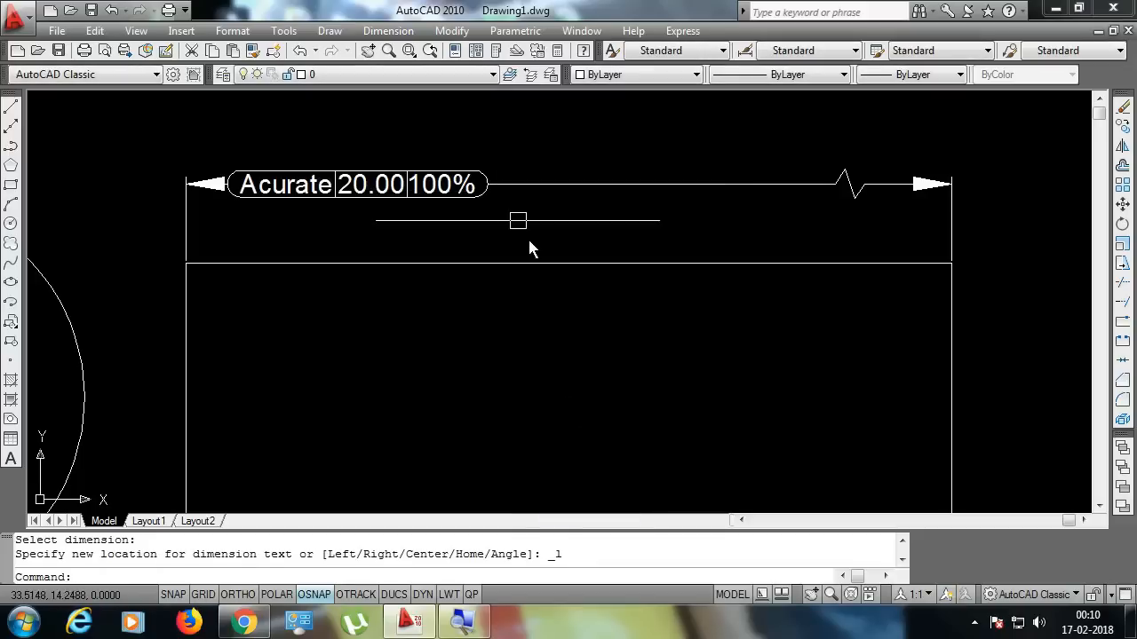
- Align the top dimension's text to the right end of its dimension line
{"action": "left_click", "coordinate": [388, 30]}
{"action": "mouse_move", "coordinate": [454, 477]}
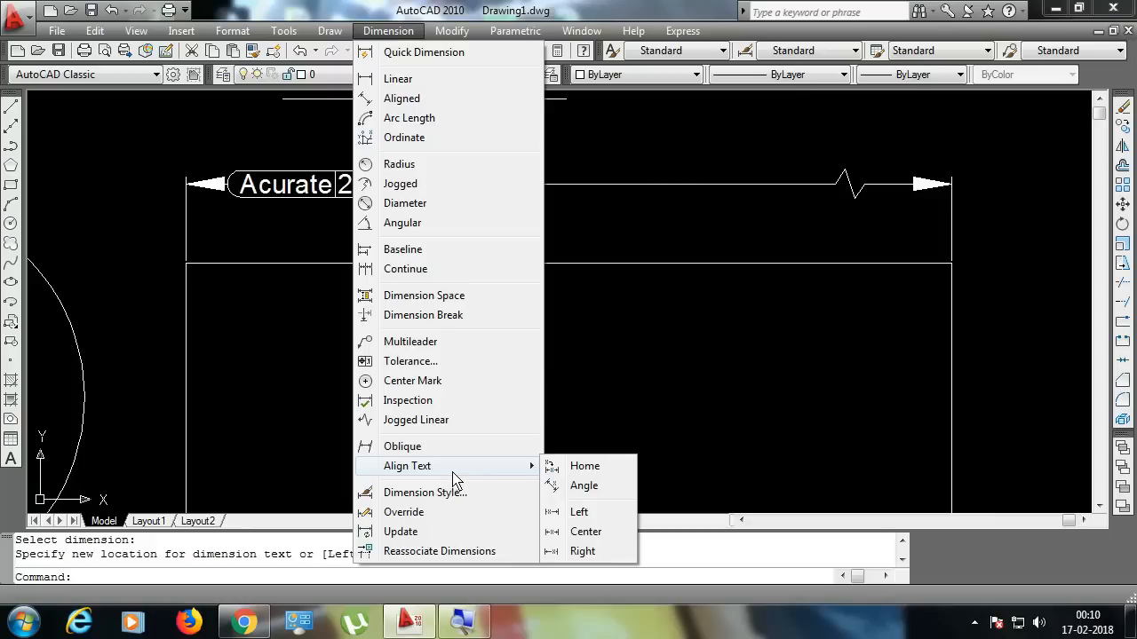
{"action": "left_click", "coordinate": [587, 550]}
{"action": "left_click", "coordinate": [607, 186]}
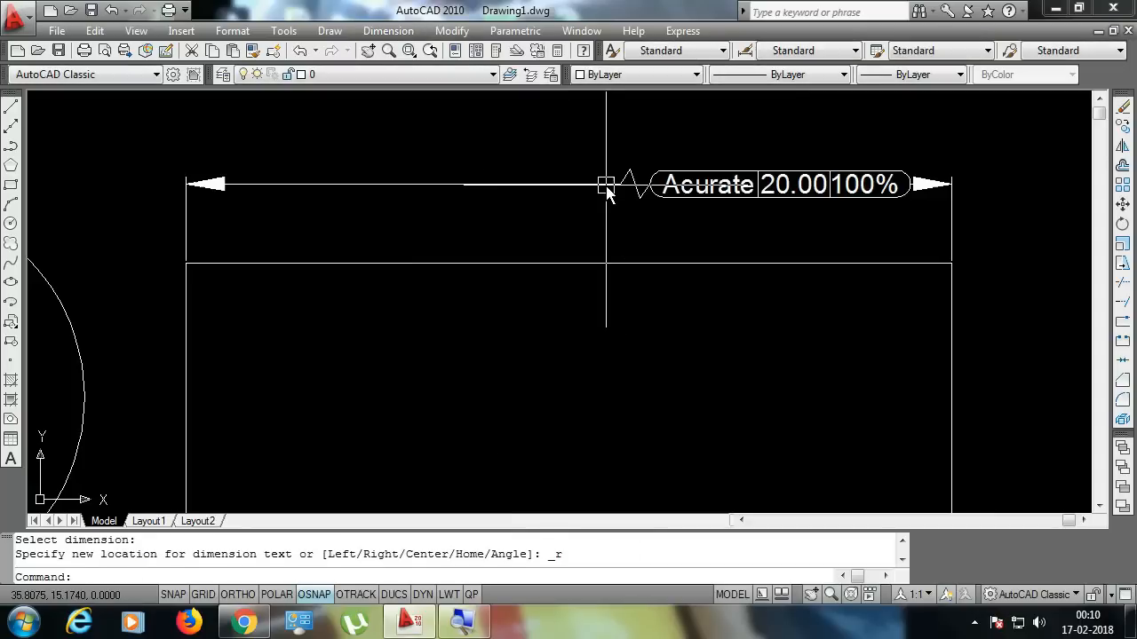
- Center the top dimension's text on its dimension line
{"action": "left_click", "coordinate": [388, 30]}
{"action": "mouse_move", "coordinate": [464, 471]}
{"action": "left_click", "coordinate": [586, 531]}
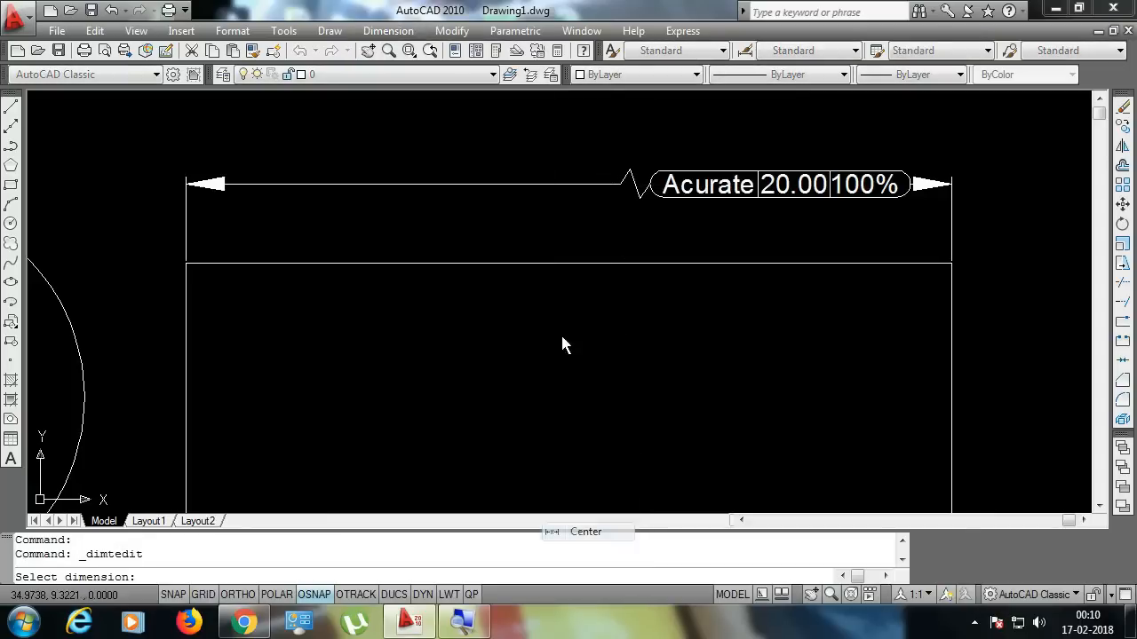
{"action": "left_click", "coordinate": [530, 188]}
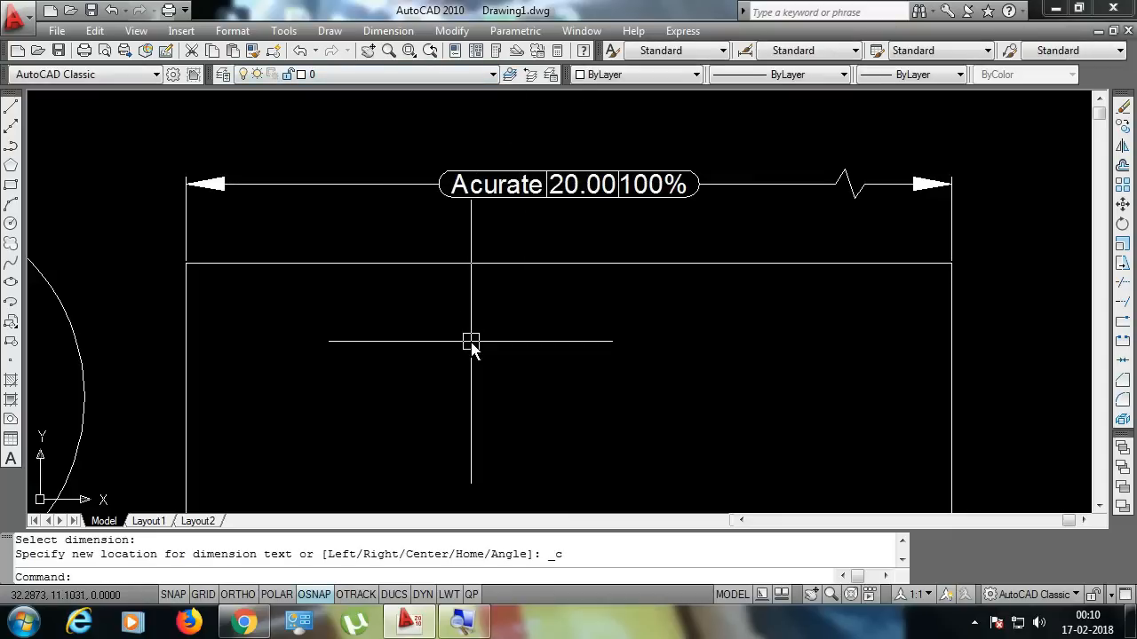
{"action": "left_click", "coordinate": [388, 30]}
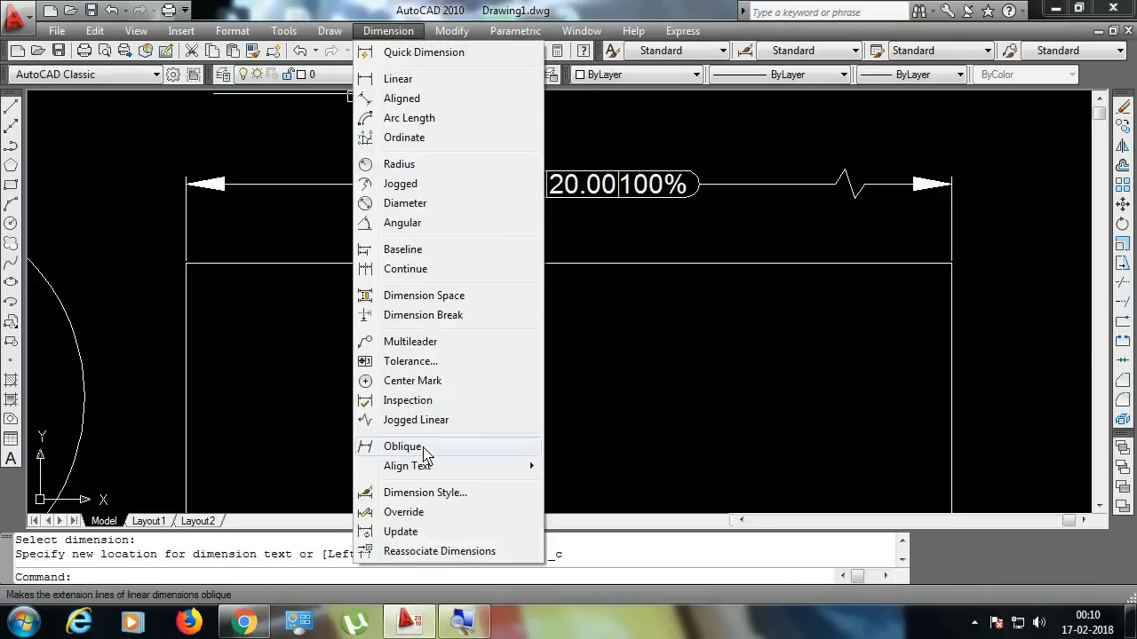